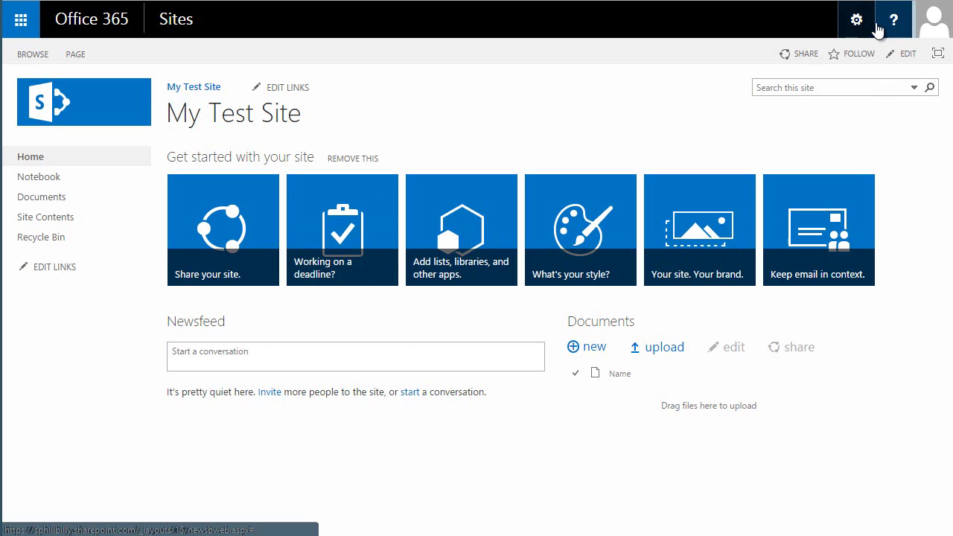
Add a Custom List app named Timesheets from My Test Site's Site contents.
click(857, 24)
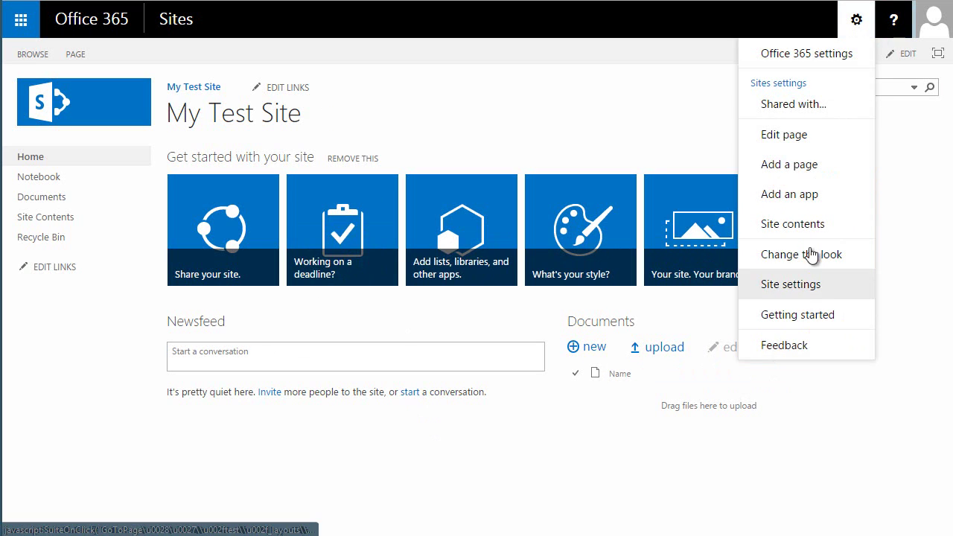
click(564, 302)
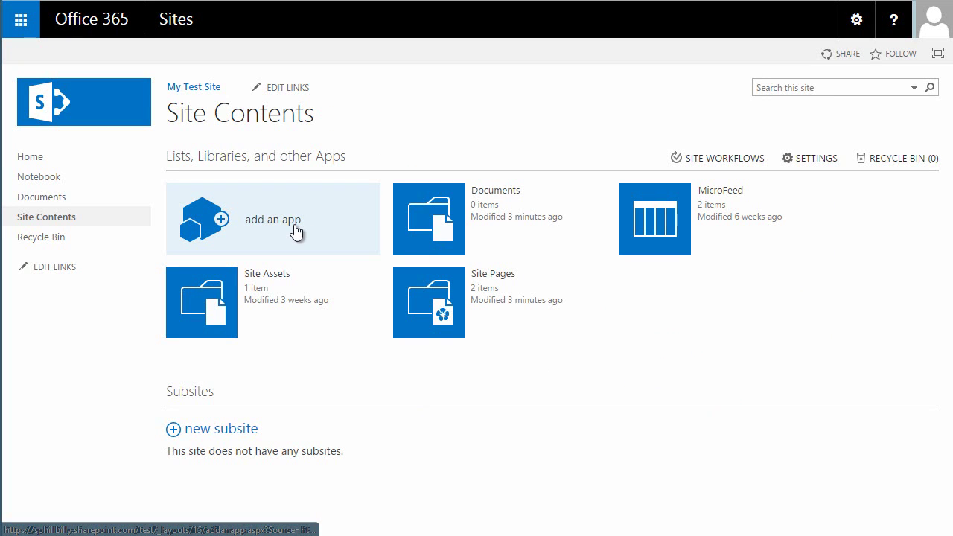
click(281, 222)
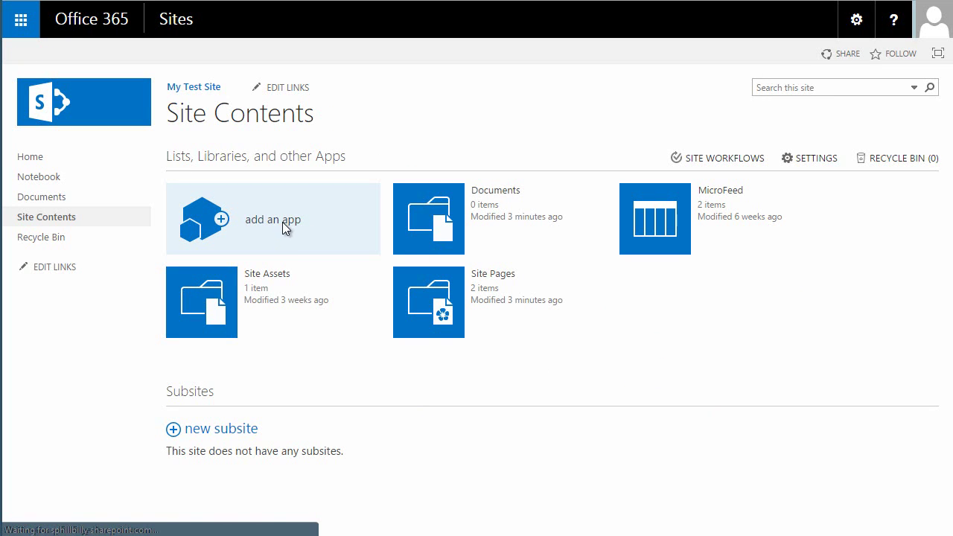
click(355, 247)
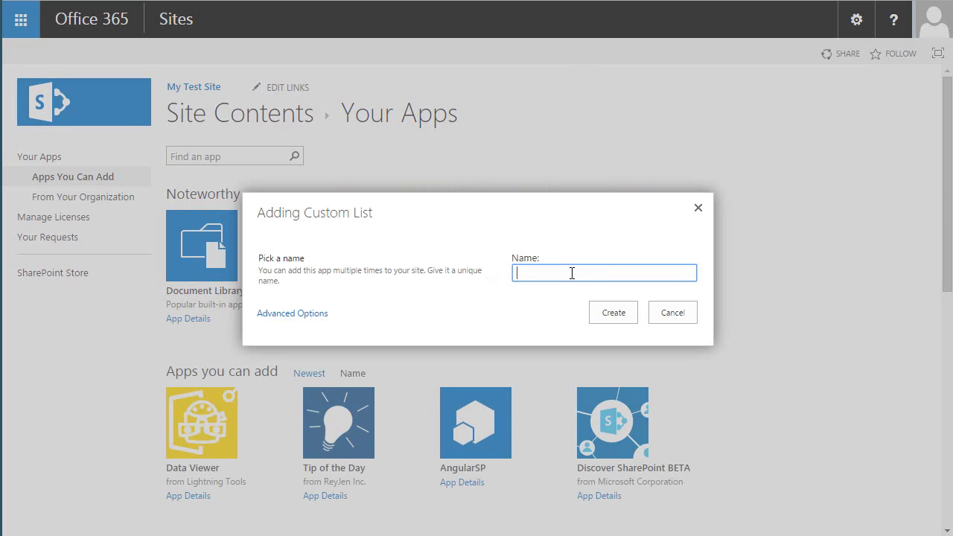
text(Timesheets)
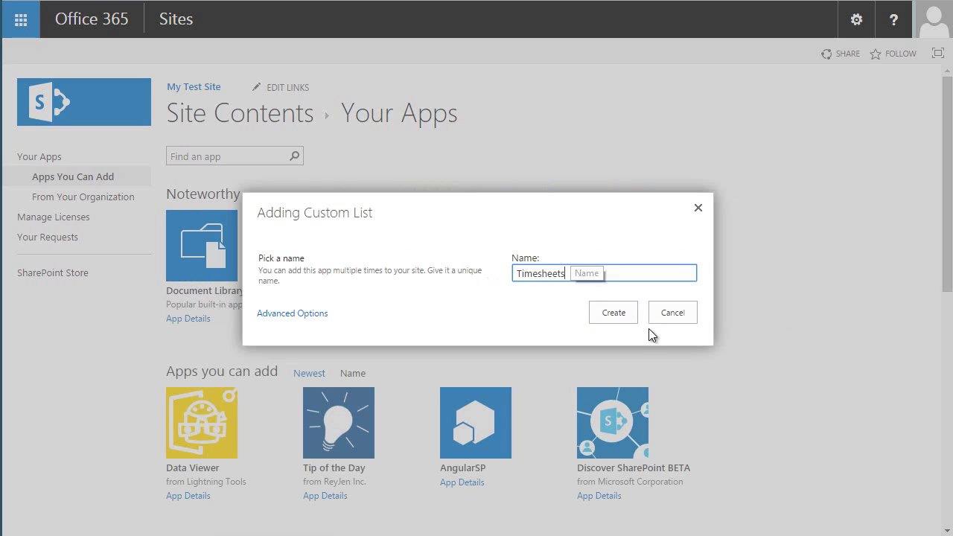
click(611, 313)
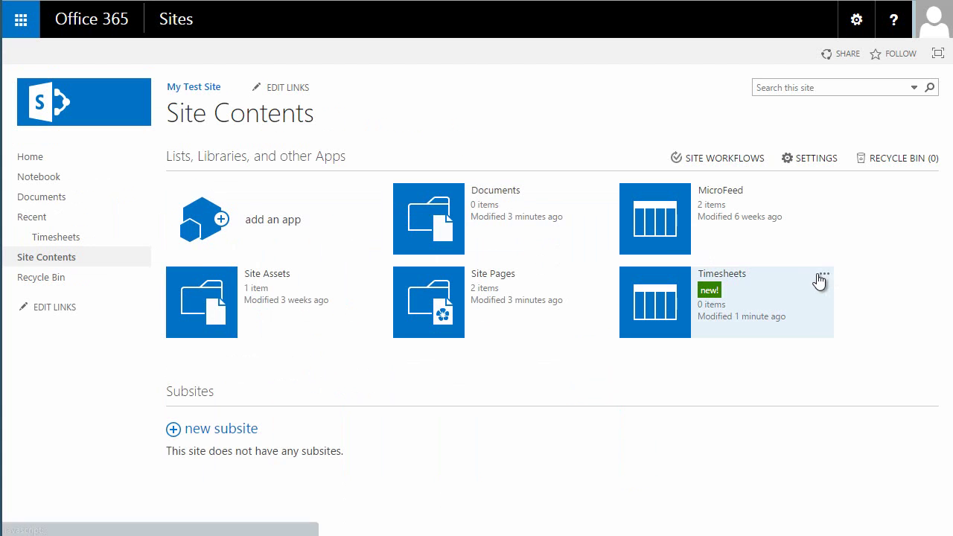
In Timesheets list settings, create a Forms7Data column of plain-text multiple lines.
click(824, 277)
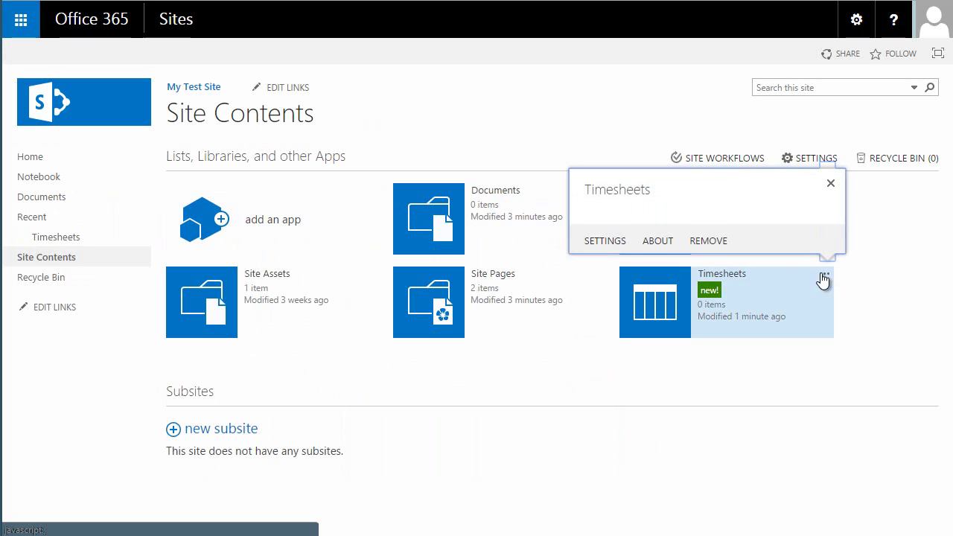
click(604, 244)
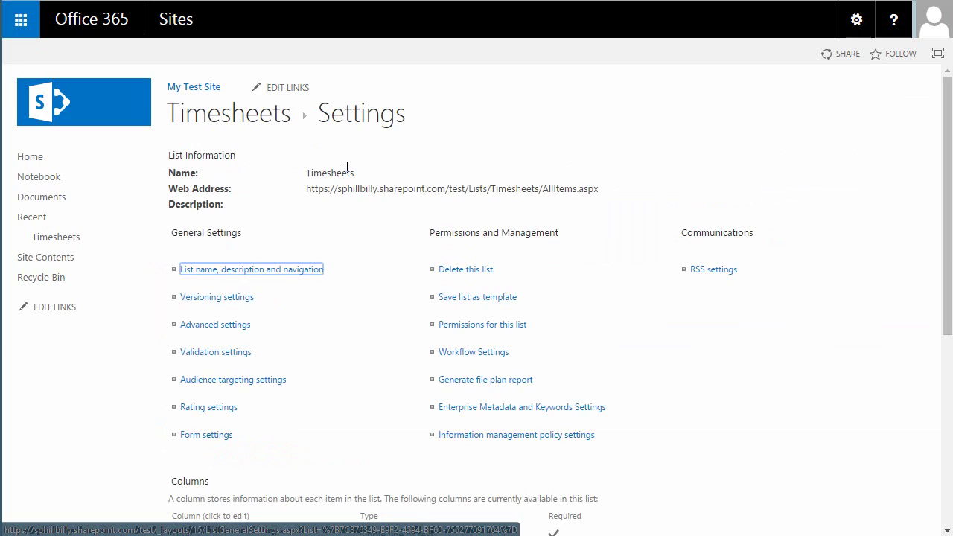
scroll(347, 168, down, 5)
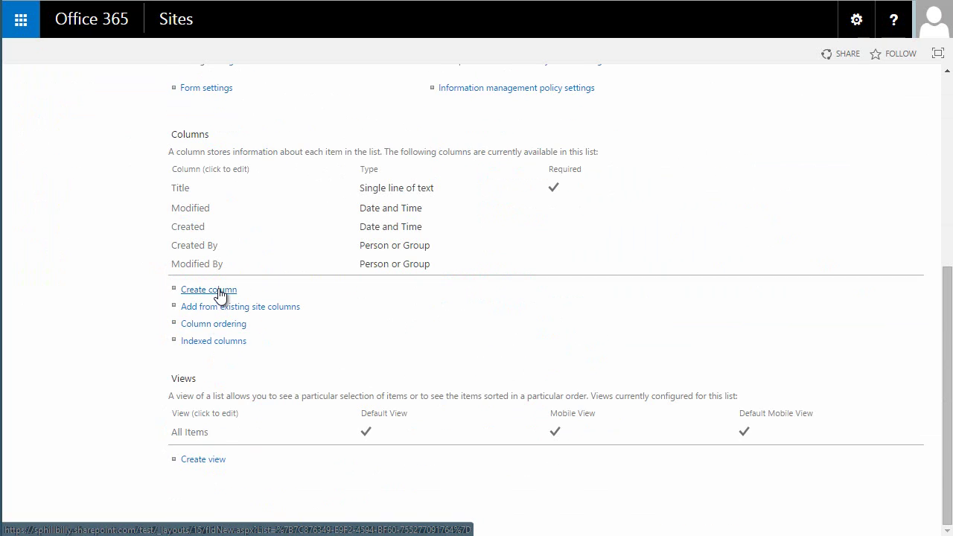
click(217, 290)
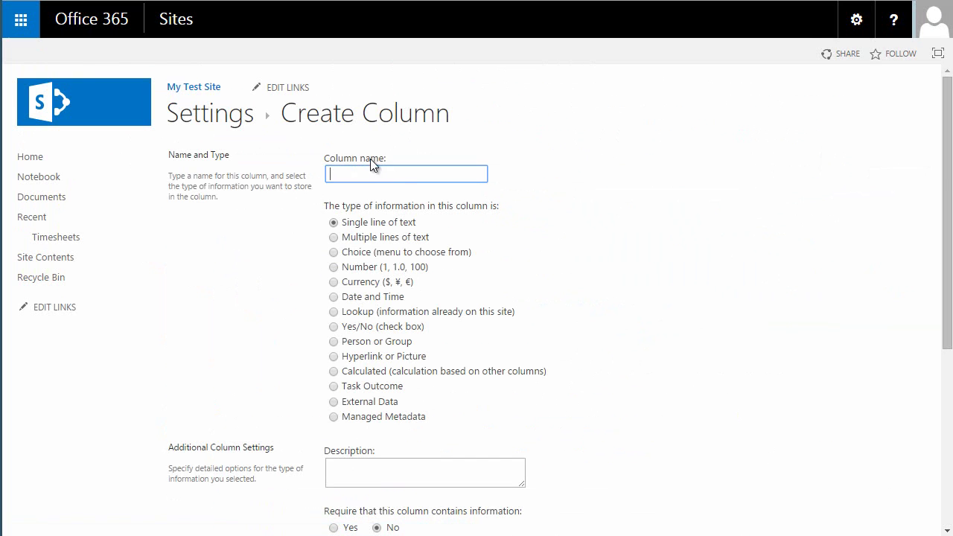
text(Forms)
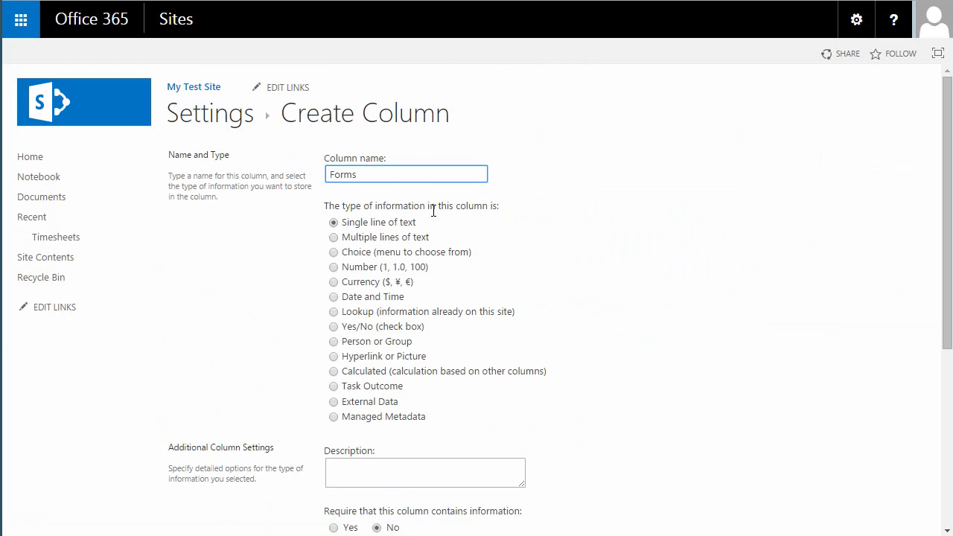
text(7Data)
click(335, 245)
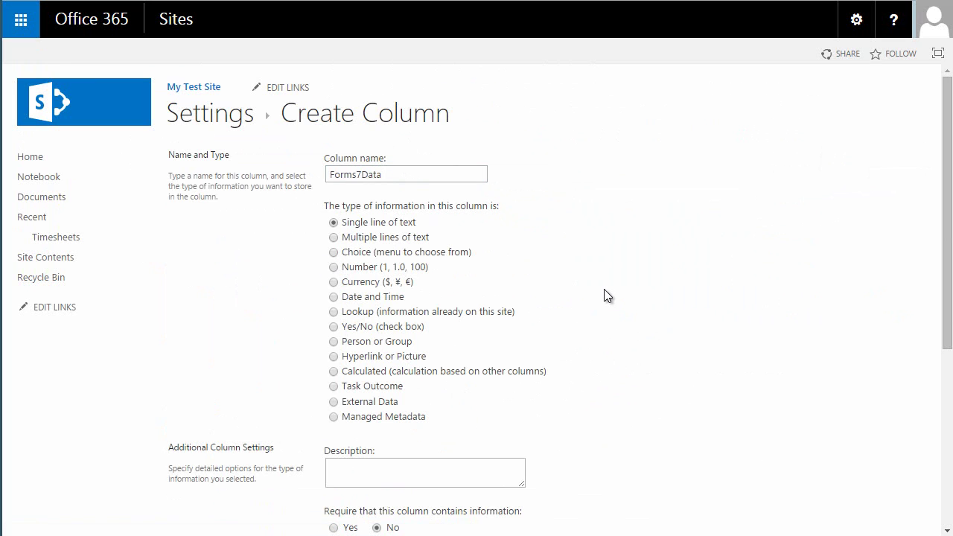
key(Down)
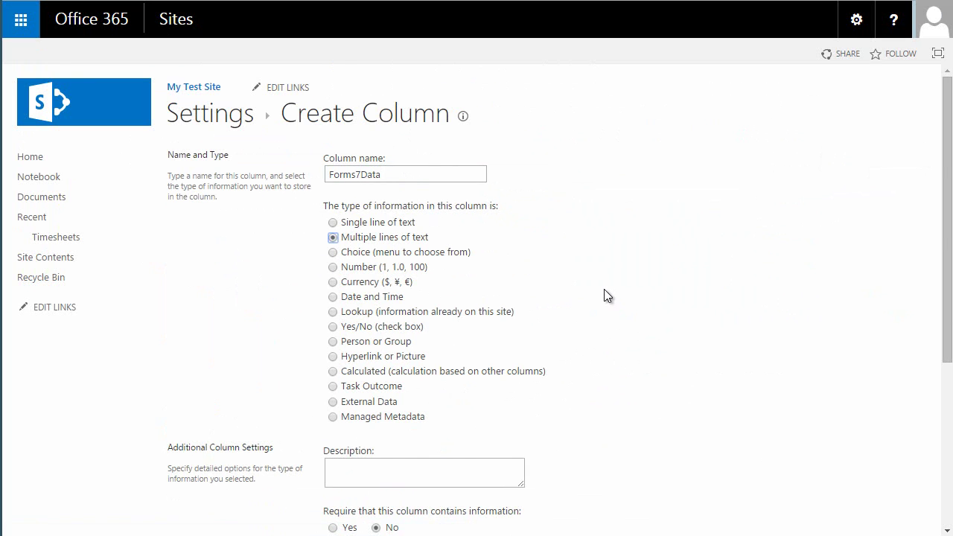
scroll(604, 296, down, 4)
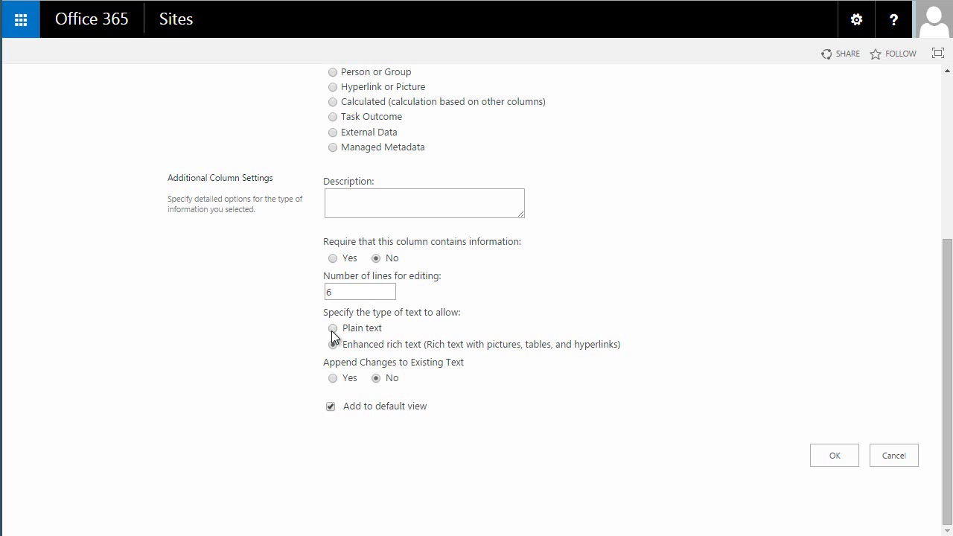
click(332, 329)
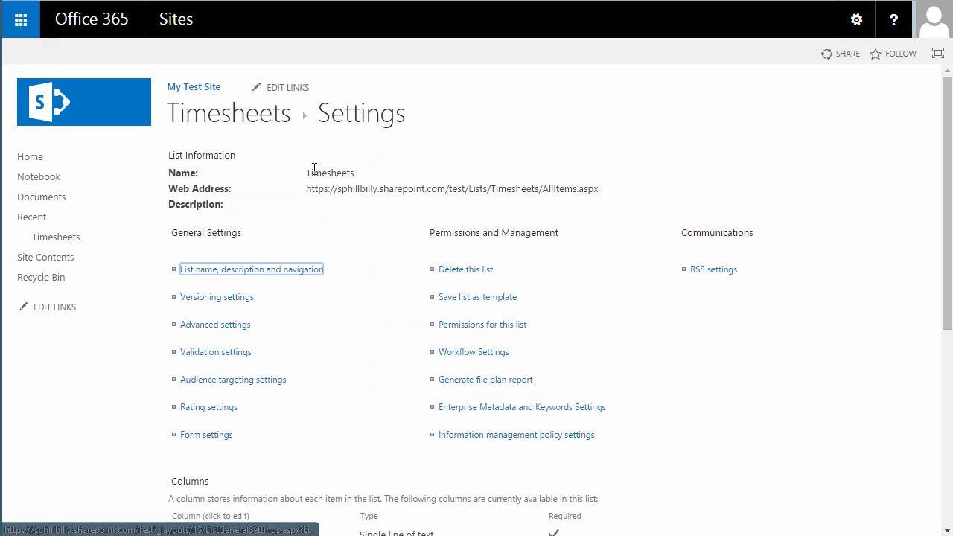
Return to the Timesheets list view through its breadcrumb.
click(257, 113)
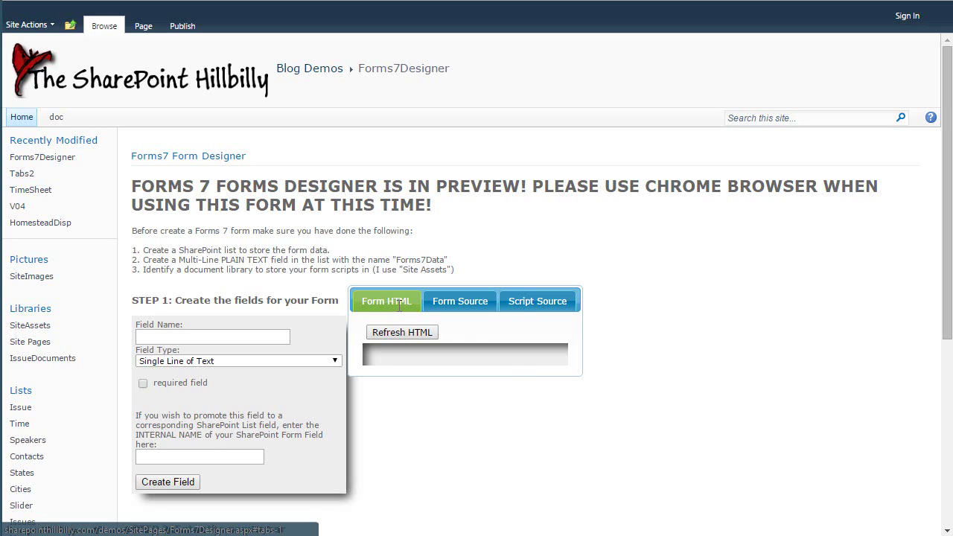
click(467, 303)
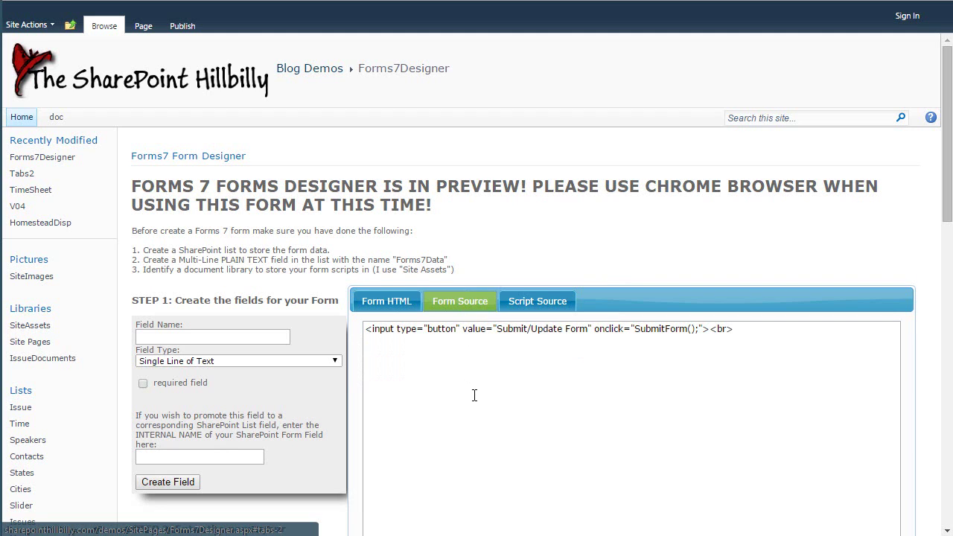
scroll(509, 347, down, 1)
scroll(509, 347, down, 1)
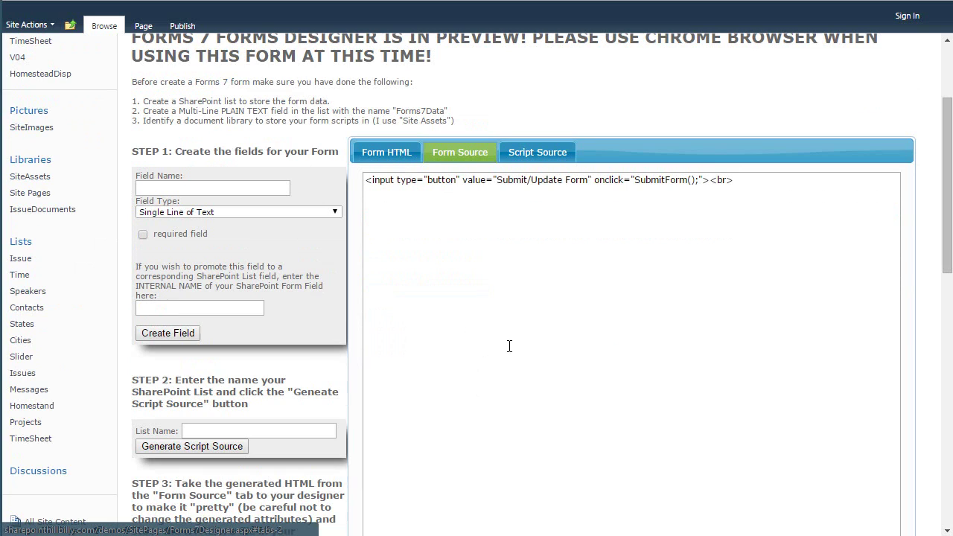
click(547, 156)
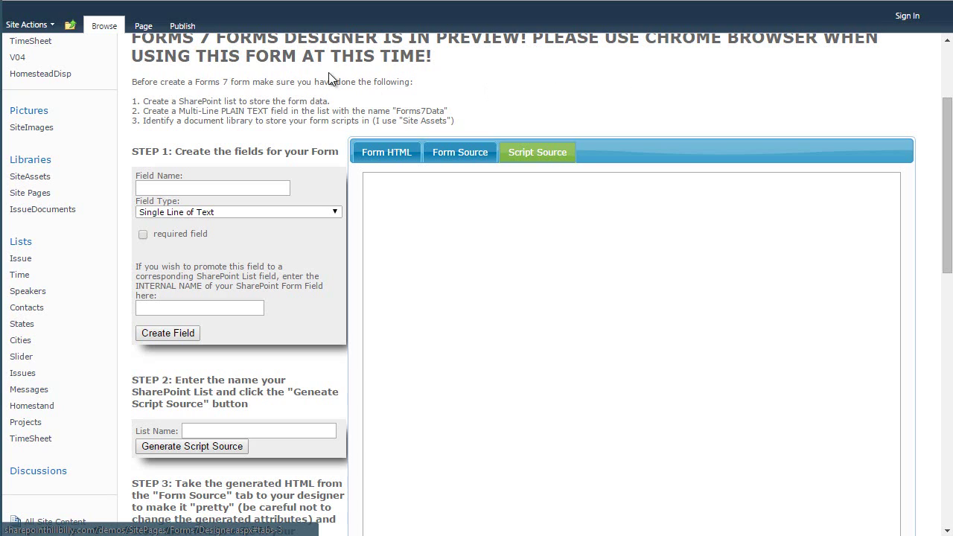
click(393, 153)
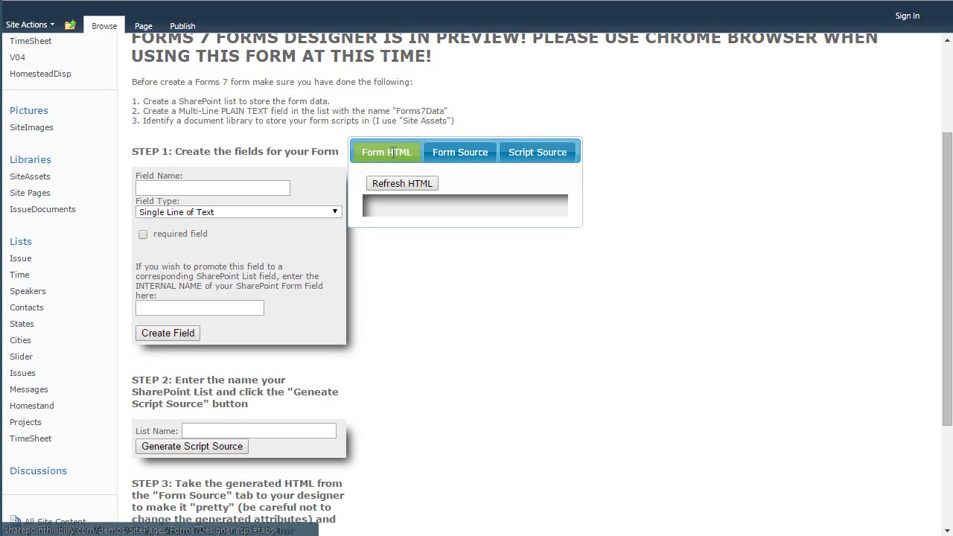
Add a required Single Line of Text field named First Name to the form.
click(188, 187)
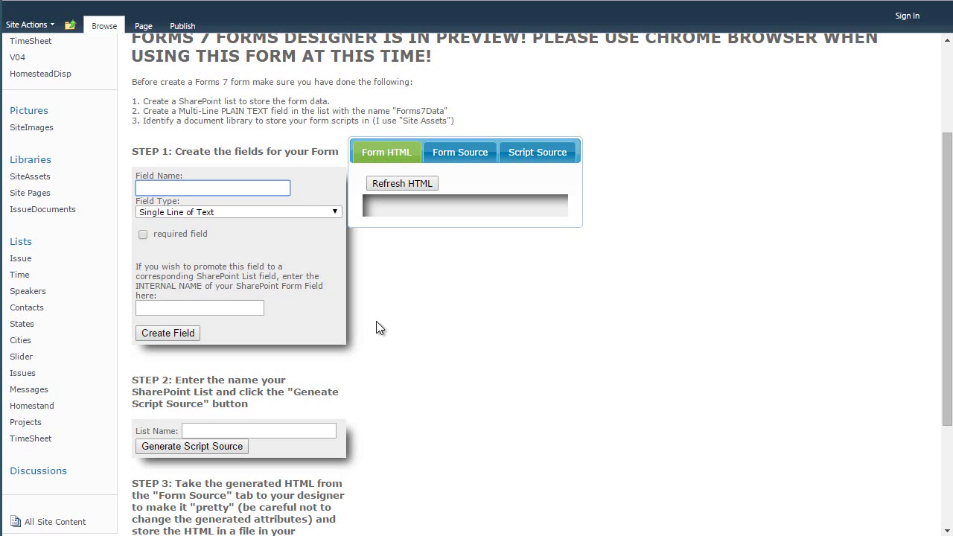
text(First Name)
click(210, 210)
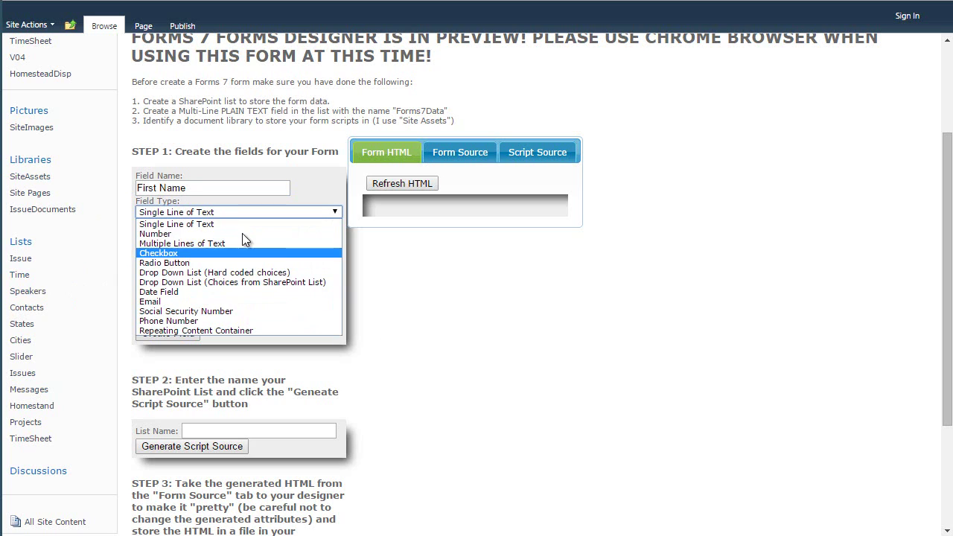
click(186, 224)
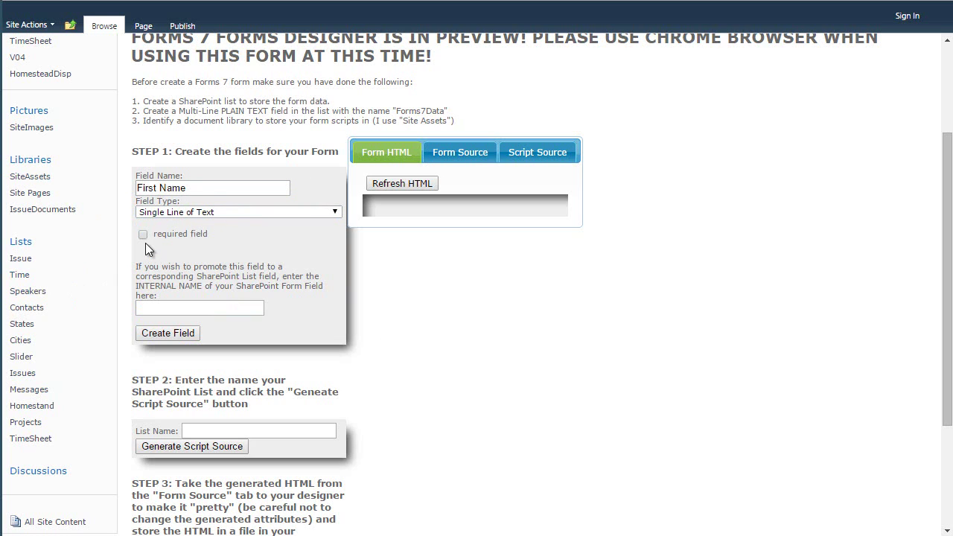
click(203, 311)
click(181, 334)
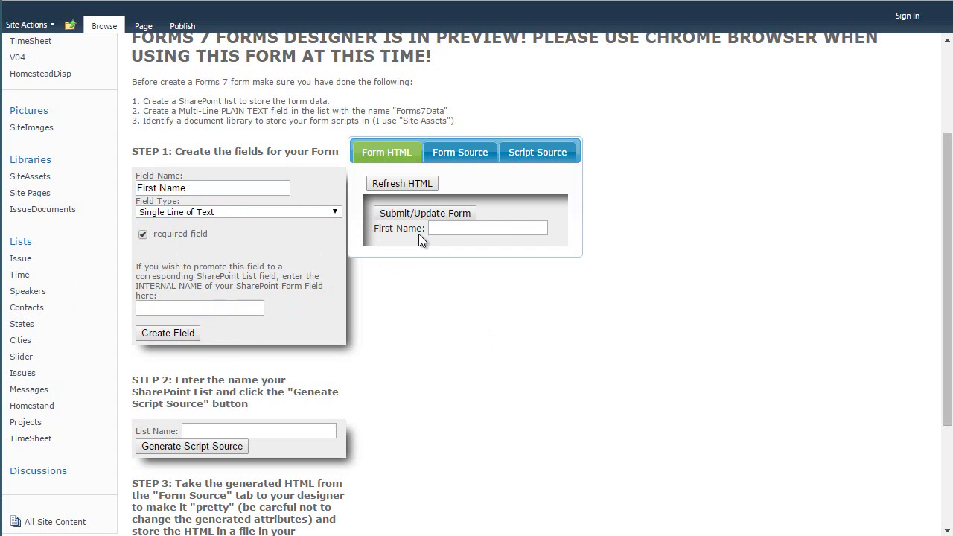
Check the generated HTML, then enter Last Name as the next field name.
click(460, 153)
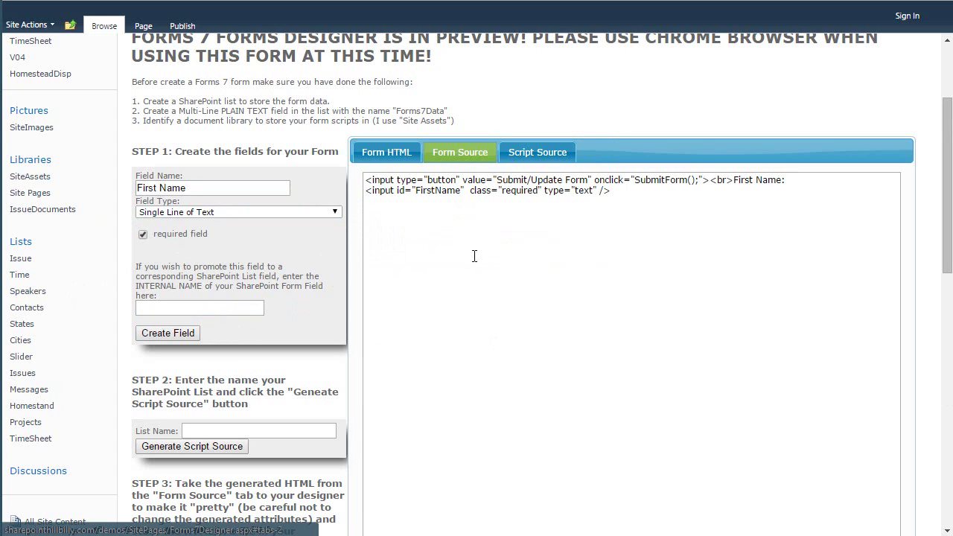
click(385, 154)
click(215, 188)
key(ctrl+a)
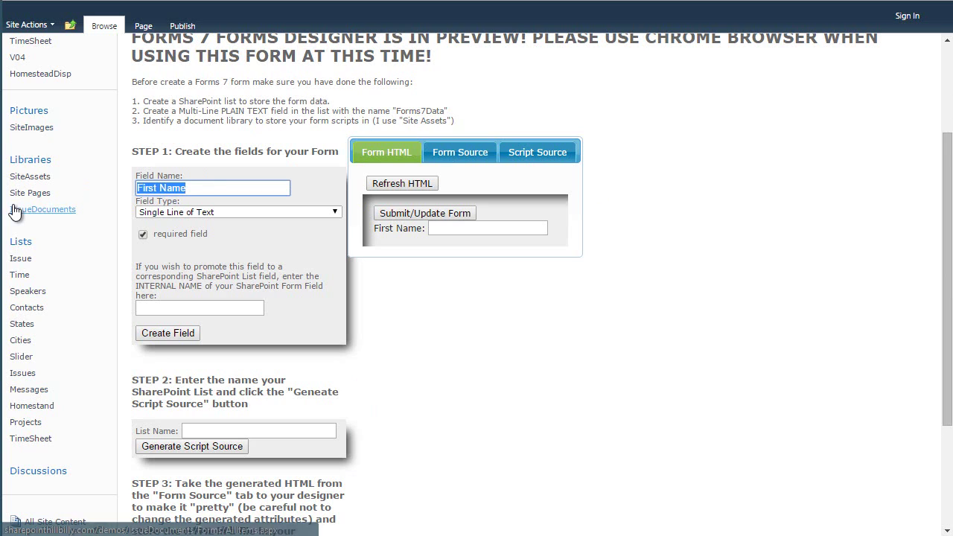
text(Last Name)
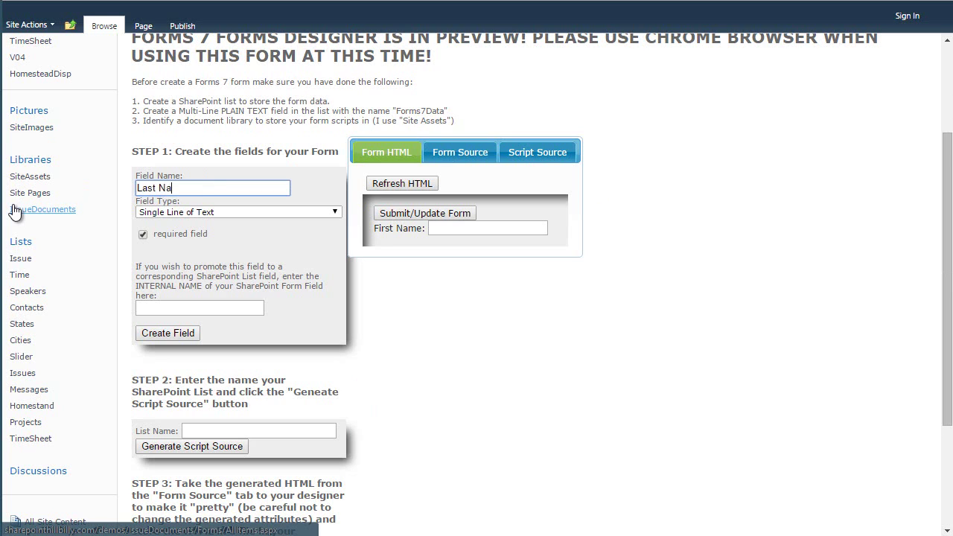
Add the Last Name field and enter Email as the next field name.
click(173, 334)
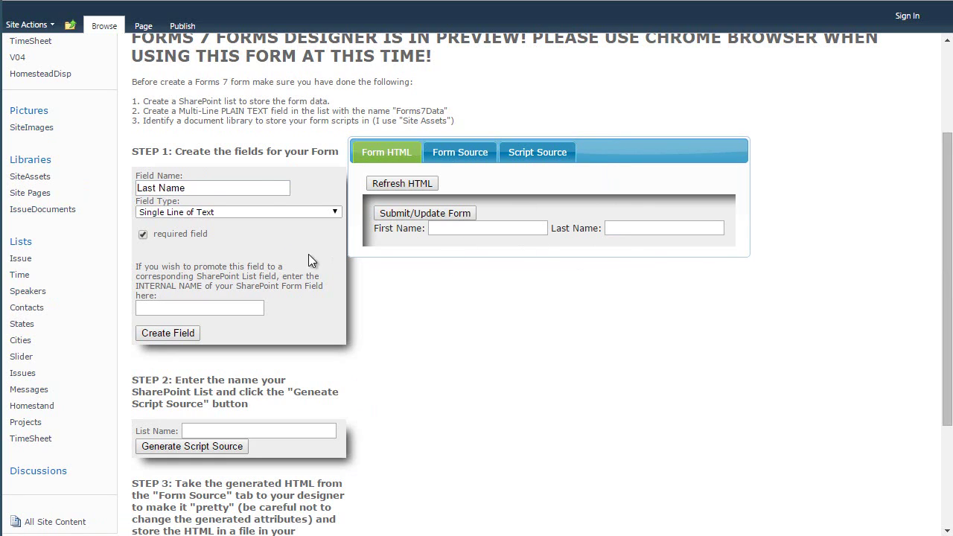
drag(251, 188, 152, 189)
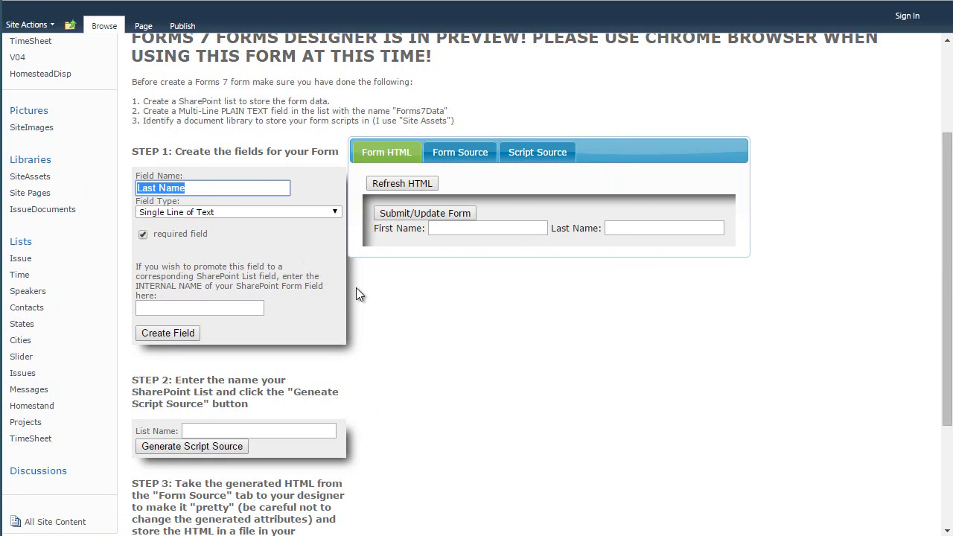
text(Email)
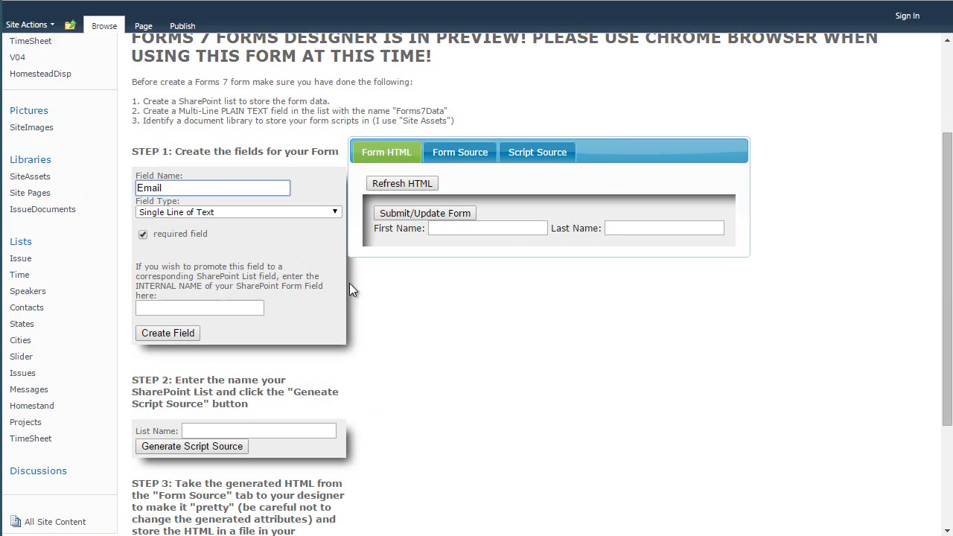
Make Email an Email-type field with internal name Title, add it, and view the form source.
click(300, 214)
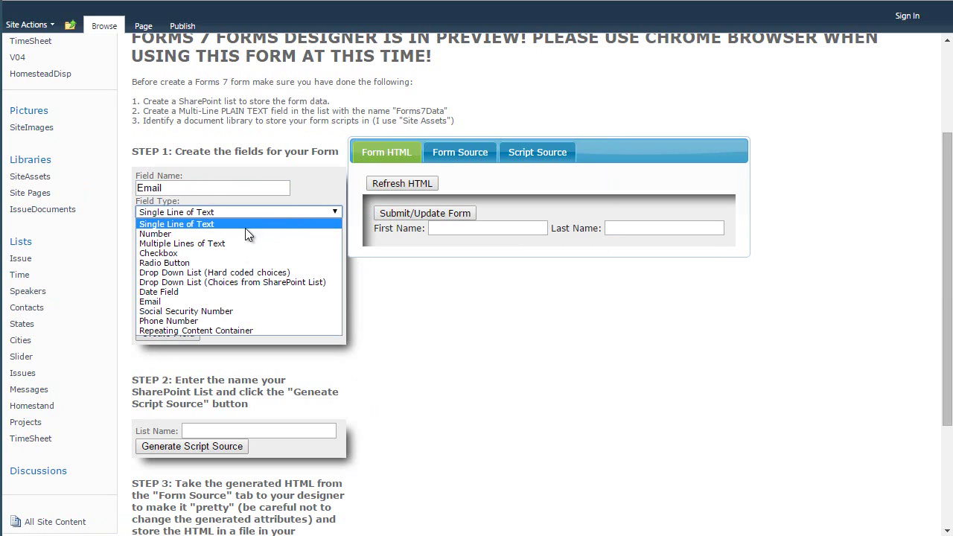
click(216, 302)
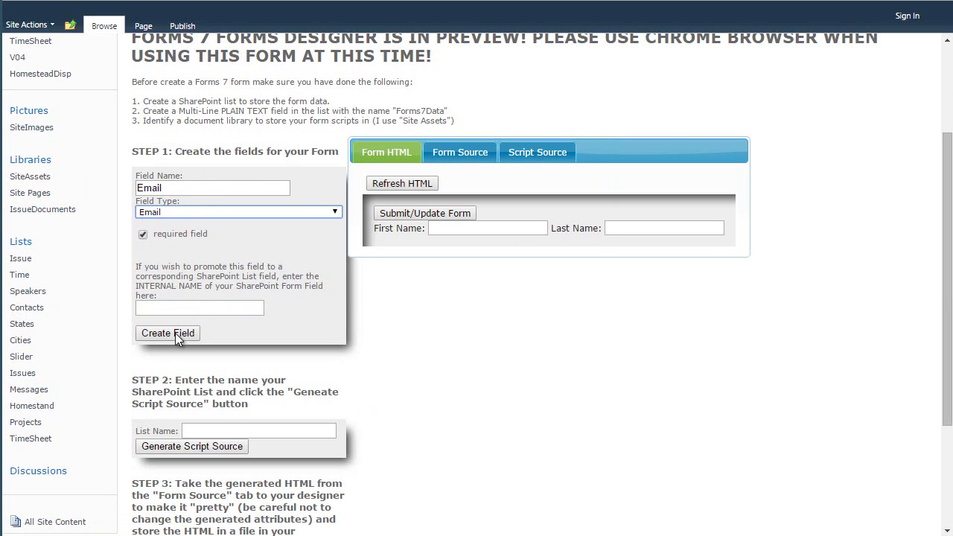
click(202, 307)
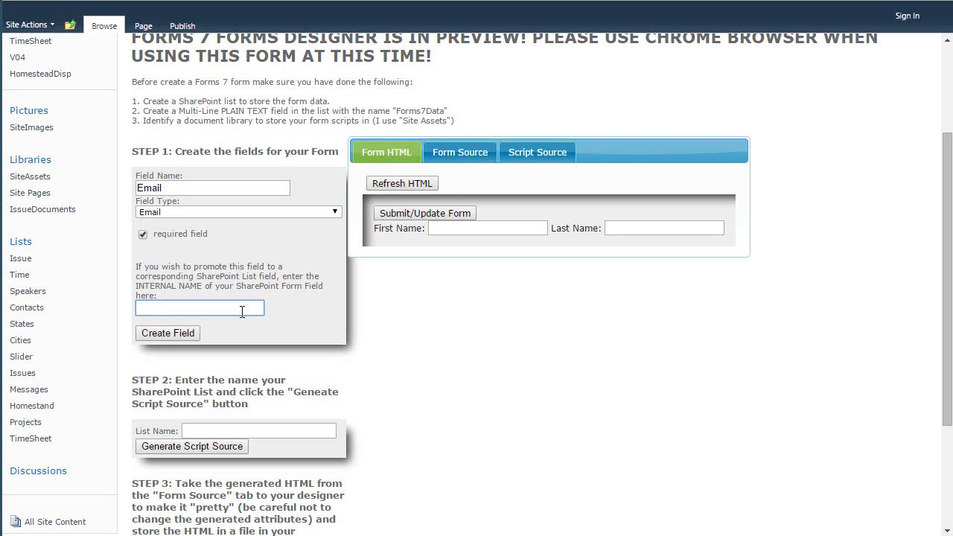
text(Title)
click(179, 331)
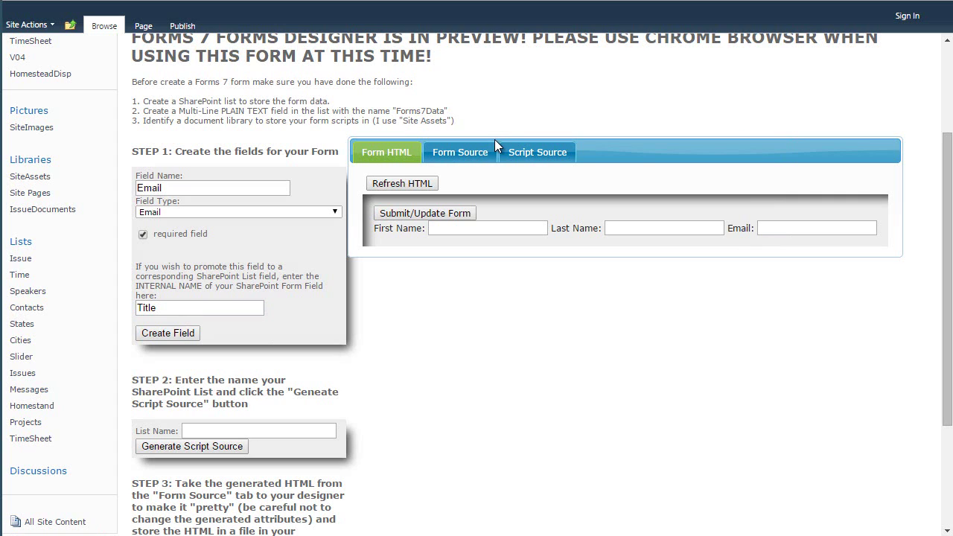
click(478, 152)
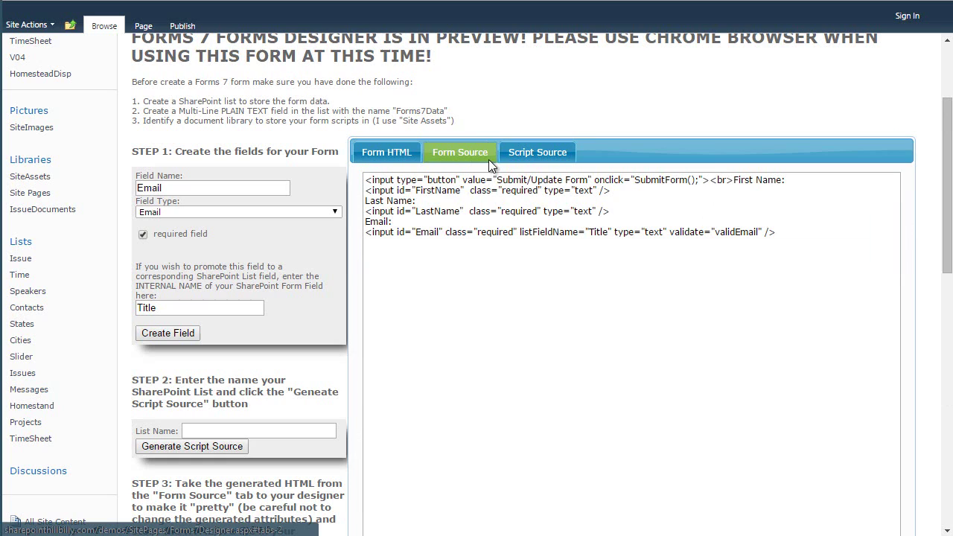
click(629, 184)
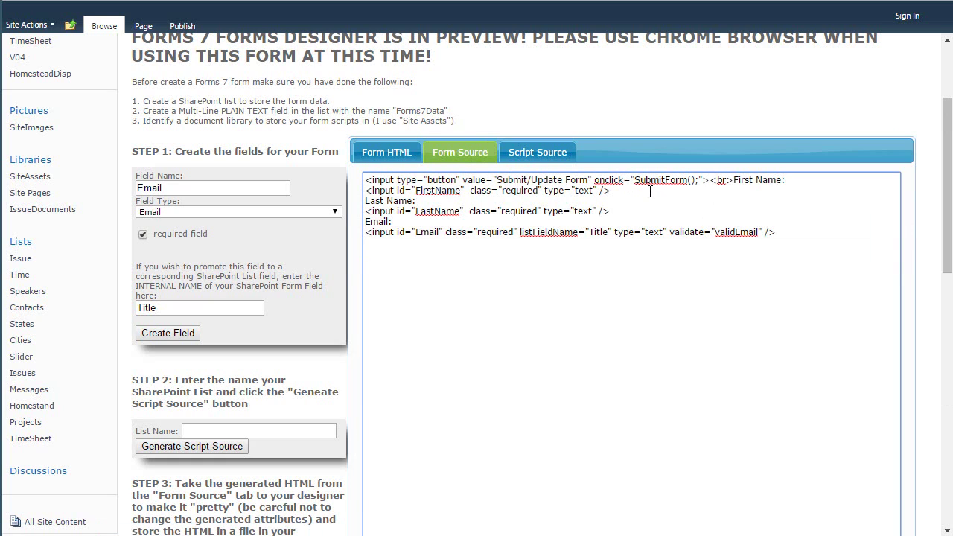
Move the Submit/Update Form button markup to the source's end with <br><br>, then refresh the preview.
key(shift+Down)
key(shift+Left)
key(shift+Left)
key(shift+Left)
key(shift+Left)
key(shift+Left)
key(shift+Left)
key(shift+Left)
key(shift+Left)
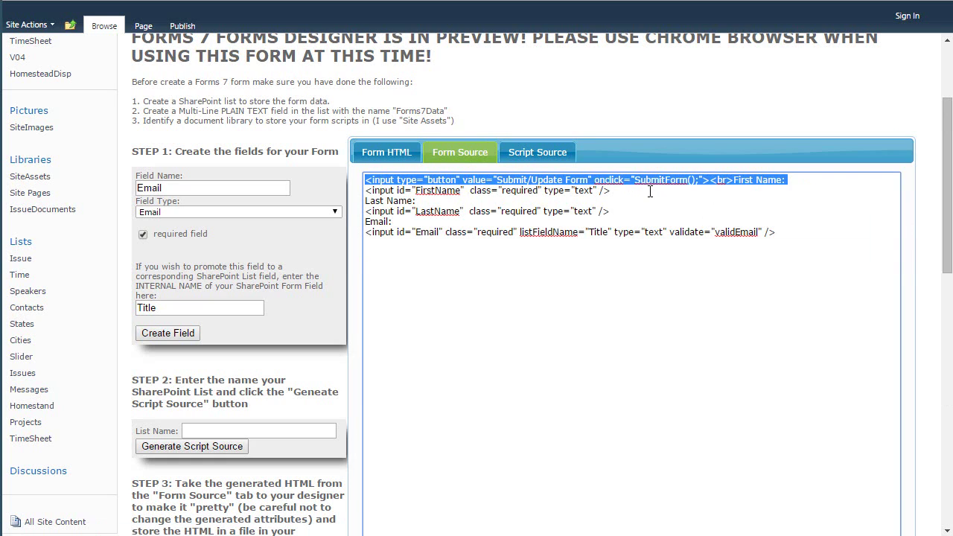
key(shift+Left)
key(shift+Left)
key(shift+Left)
key(shift+Left)
key(shift+Left)
key(shift+Left)
key(shift+Left)
key(shift+Left)
key(shift+Left)
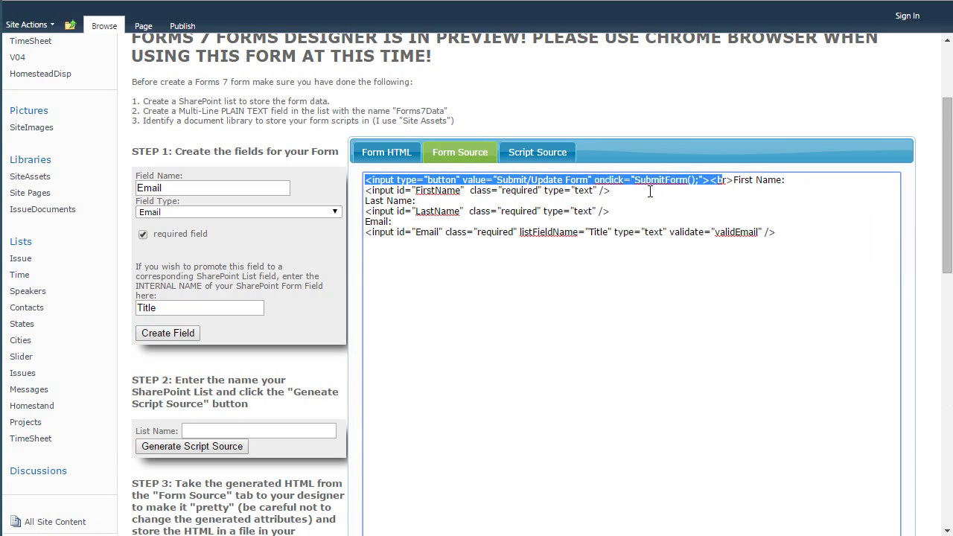
key(shift+Right)
key(ctrl+c)
key(Delete)
key(Delete)
key(Delete)
key(Delete)
key(Delete)
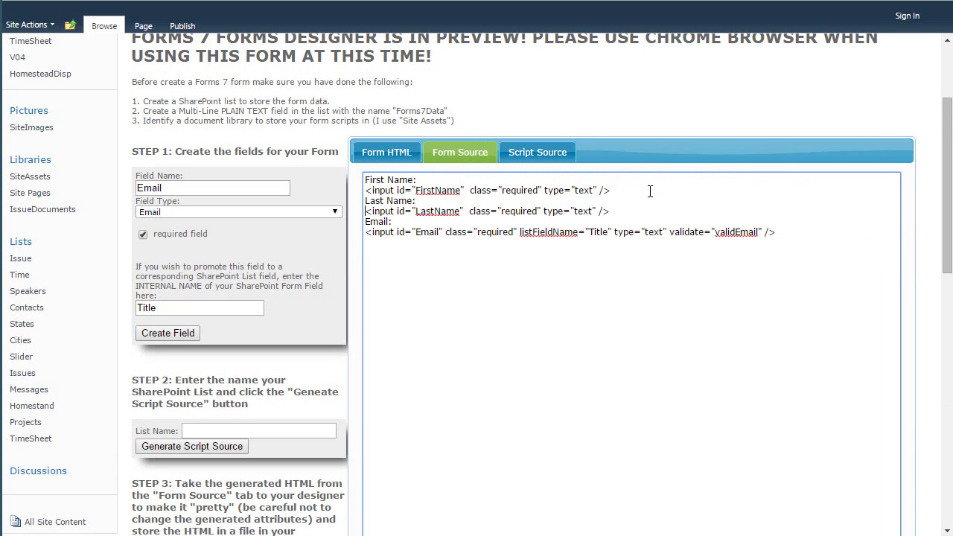
key(Down)
key(Down)
key(ctrl+v)
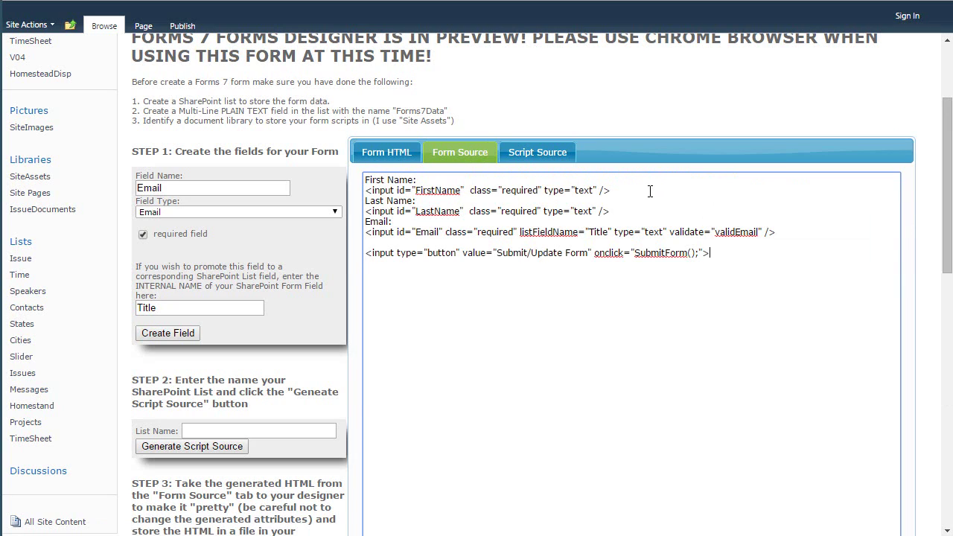
text(<br><br>)
click(393, 153)
click(422, 184)
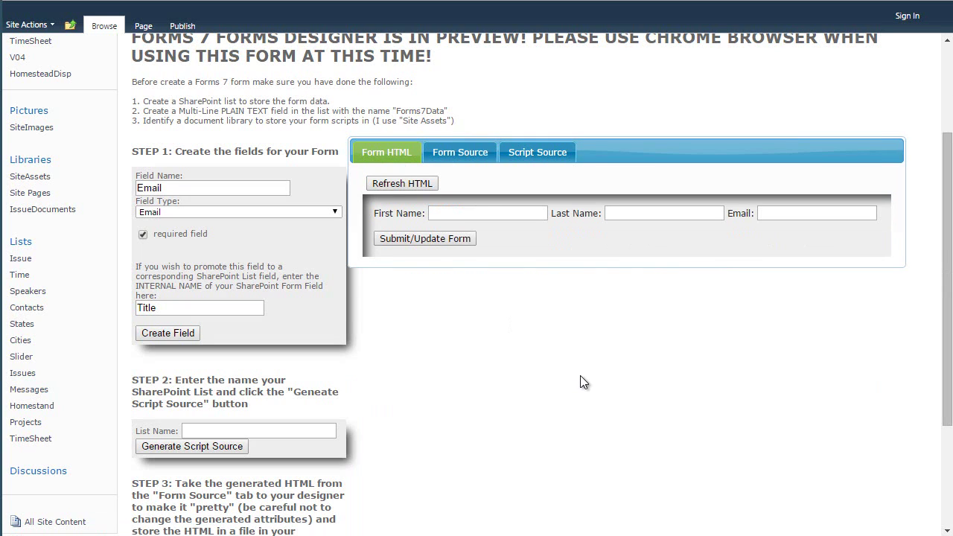
click(455, 154)
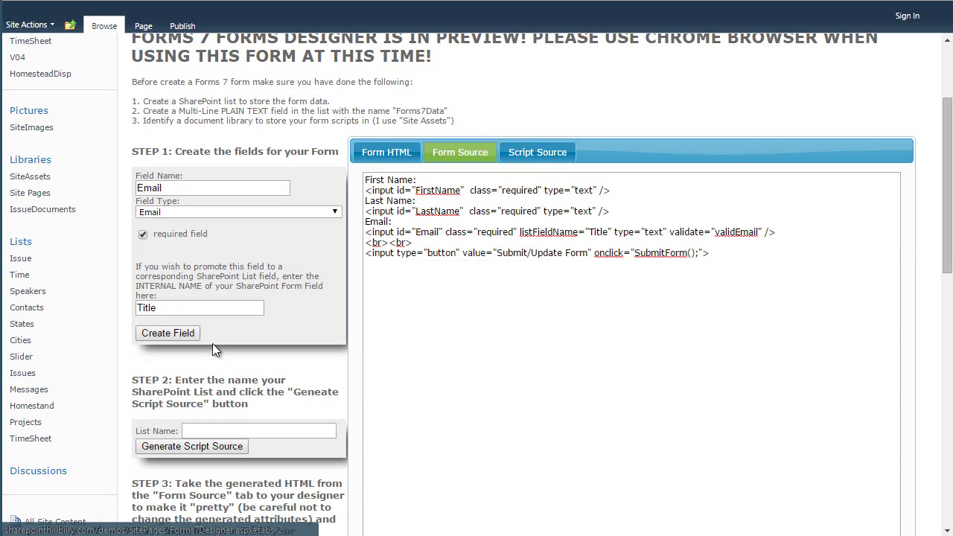
Enter Timesheets as the list name, generate the script source, and dismiss the alert.
click(312, 432)
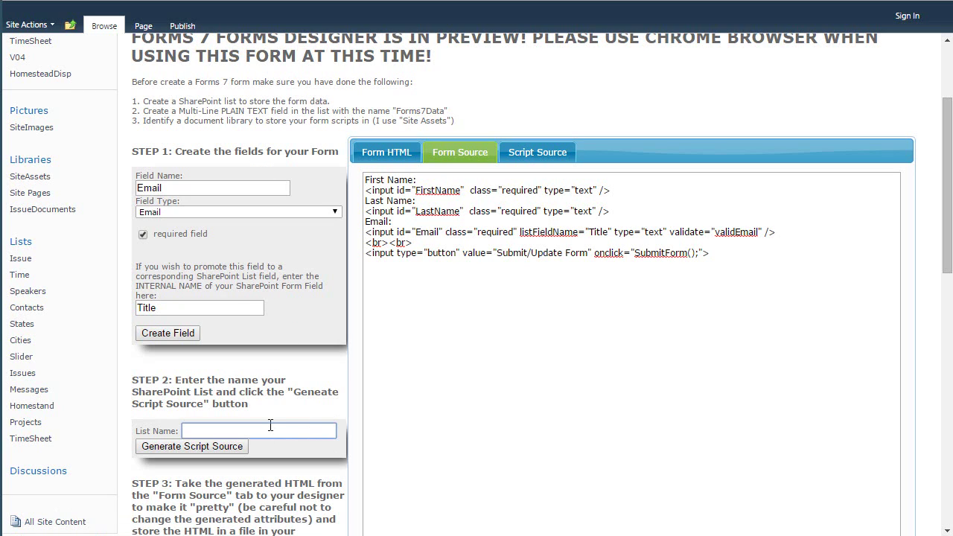
text(Timesheets)
click(218, 447)
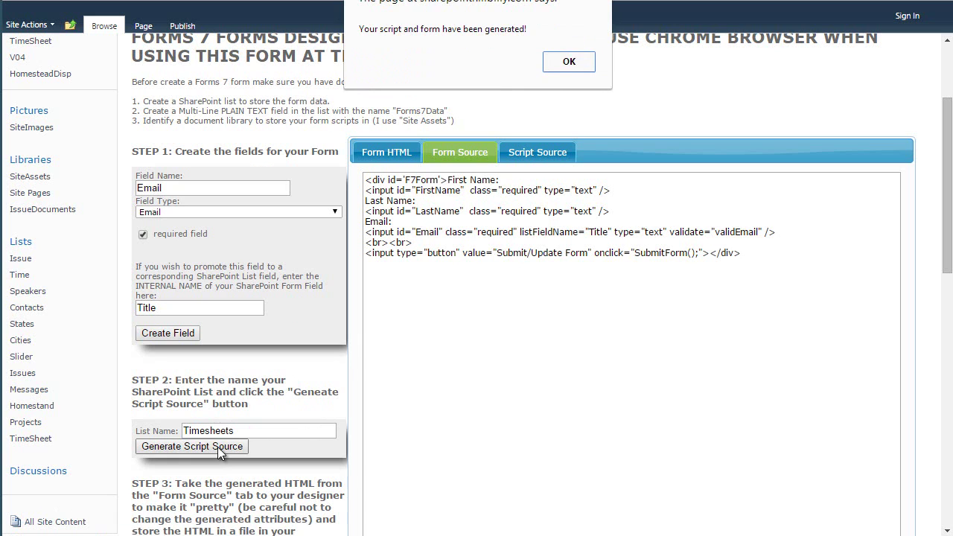
click(568, 63)
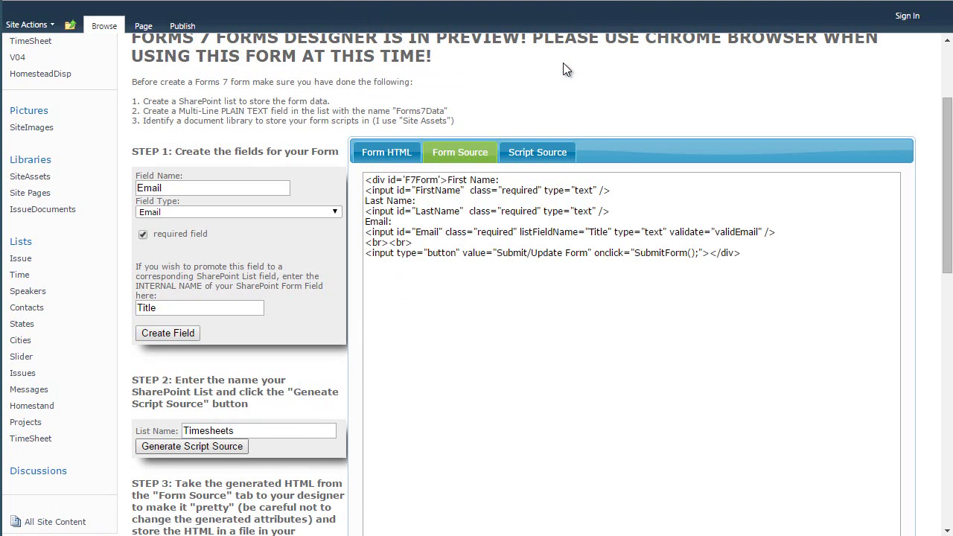
Review the generated Timesheets script in Script Source and select all of it.
click(528, 157)
scroll(534, 331, down, 1)
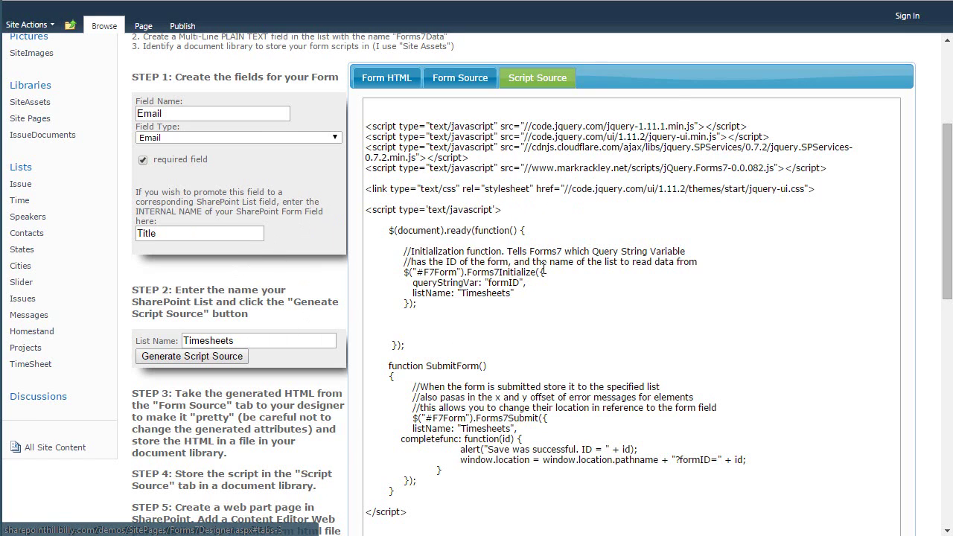
scroll(544, 265, up, 1)
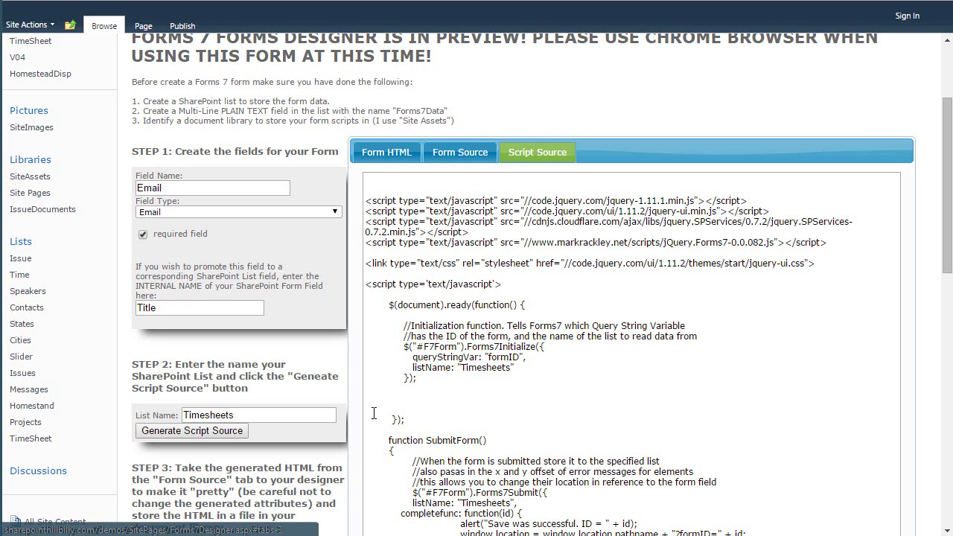
click(648, 410)
scroll(631, 353, down, 1)
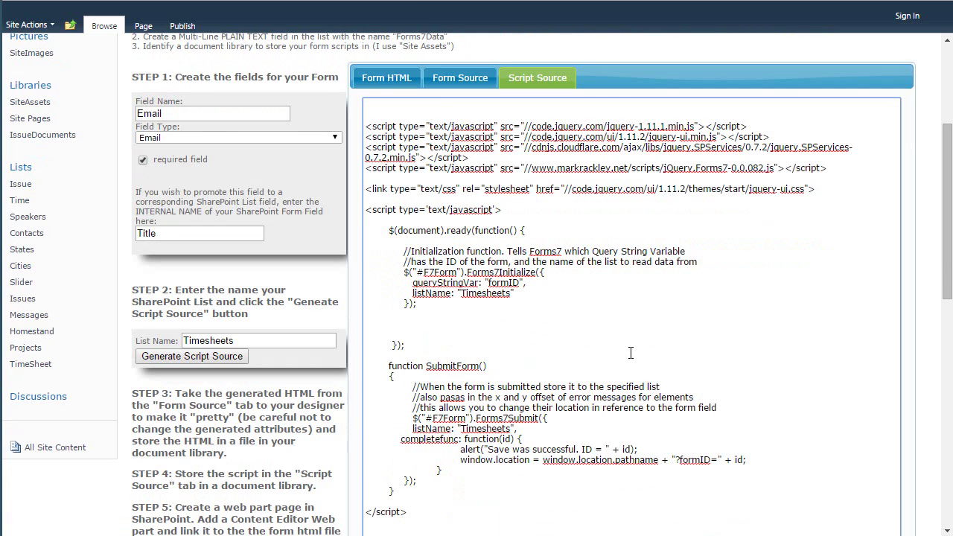
click(458, 81)
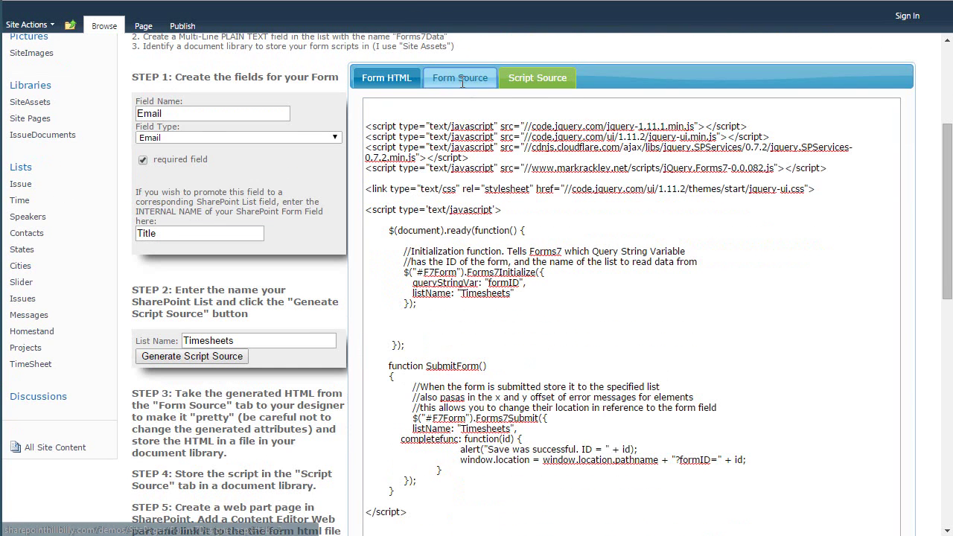
click(534, 83)
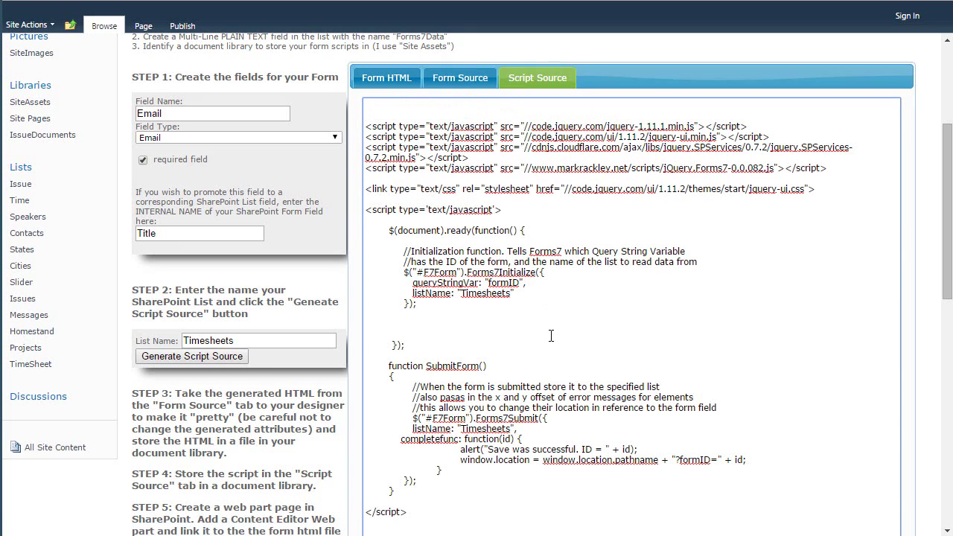
key(ctrl+a)
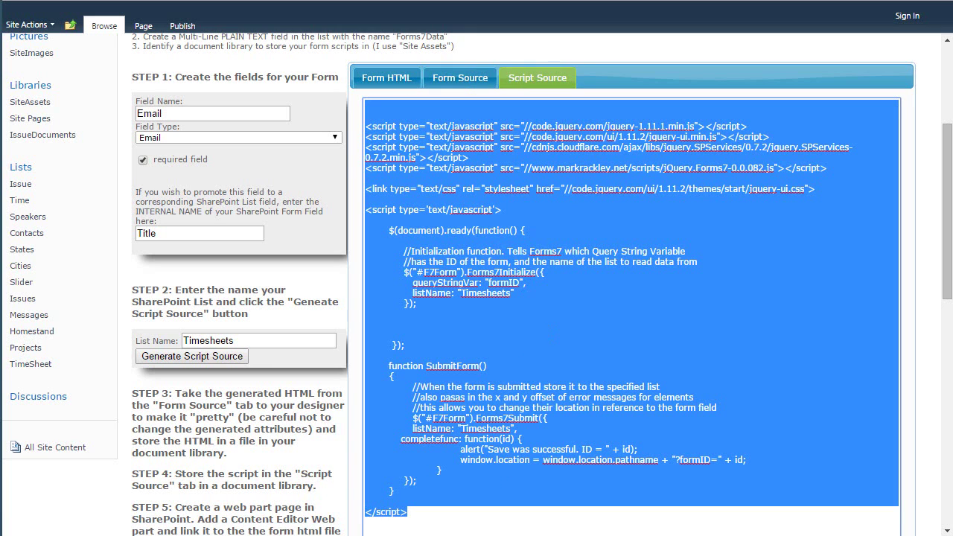
click(438, 535)
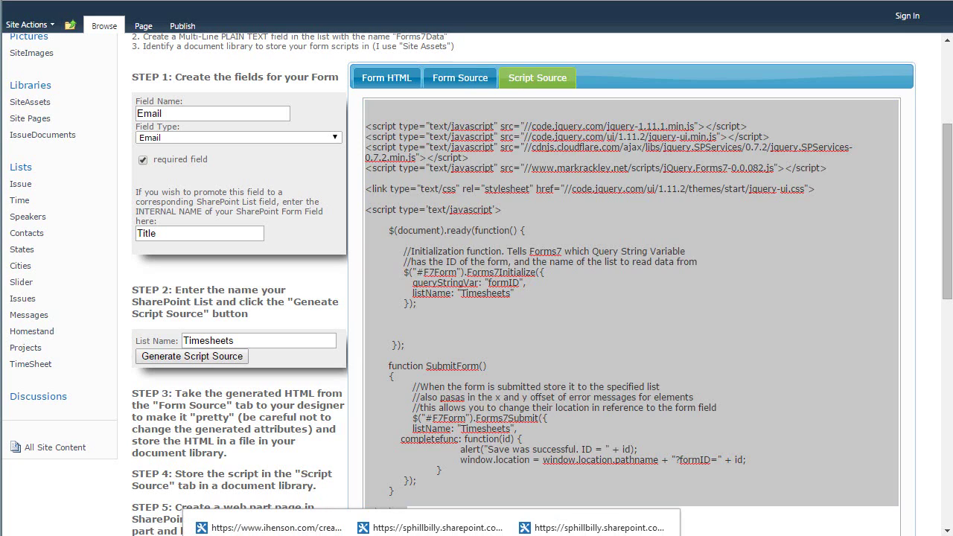
Create a new JavaScript file named test.js in Site Assets.
click(656, 534)
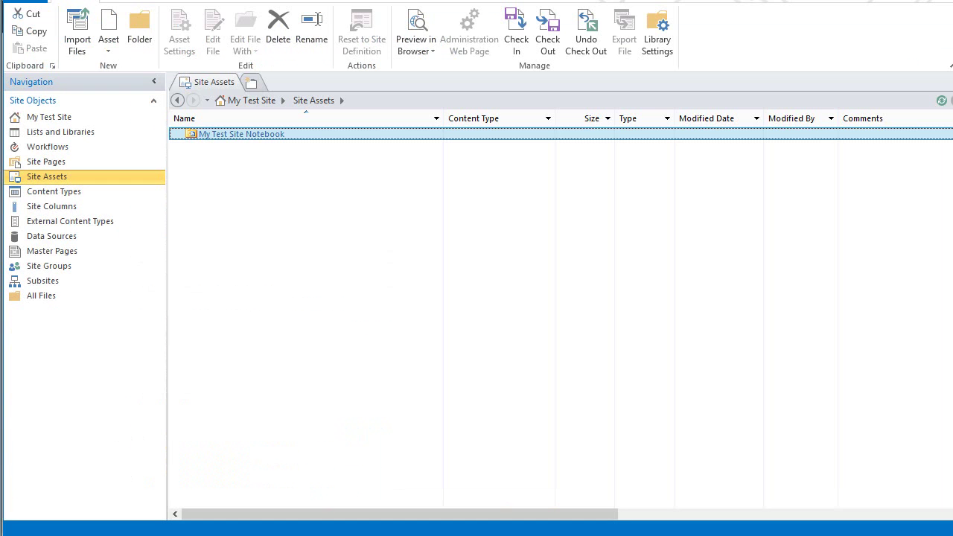
click(108, 52)
click(130, 82)
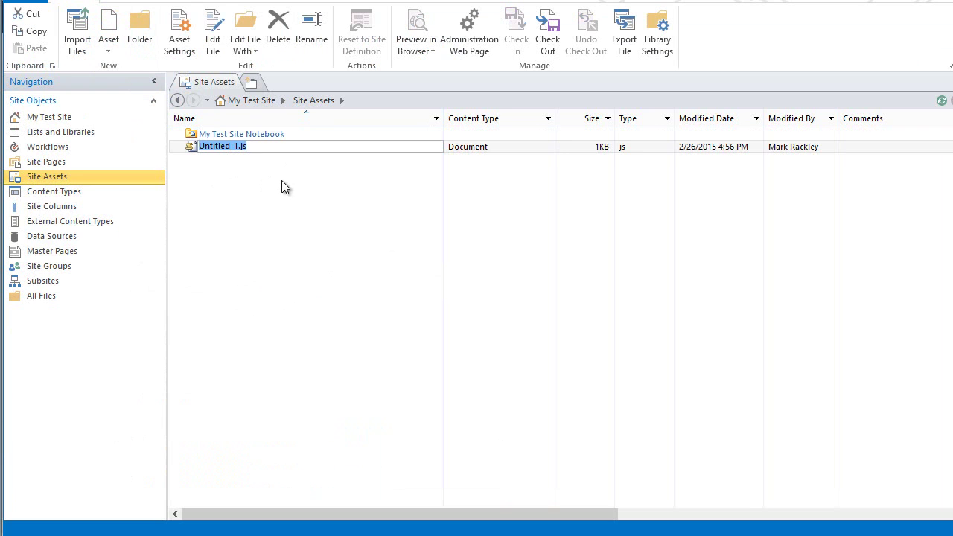
text(test.js)
key(Return)
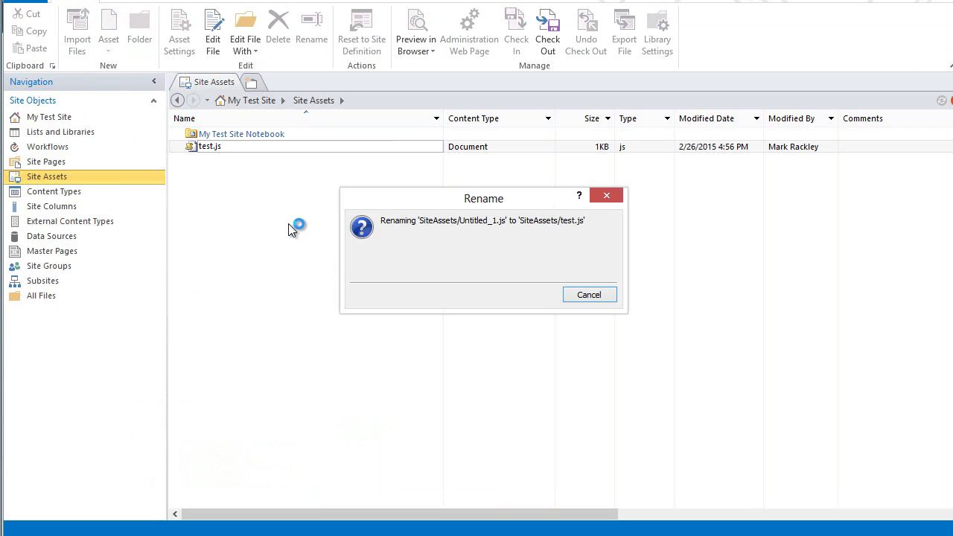
Edit test.js and paste the generated Forms7 script into it, adding blank lines.
click(207, 146)
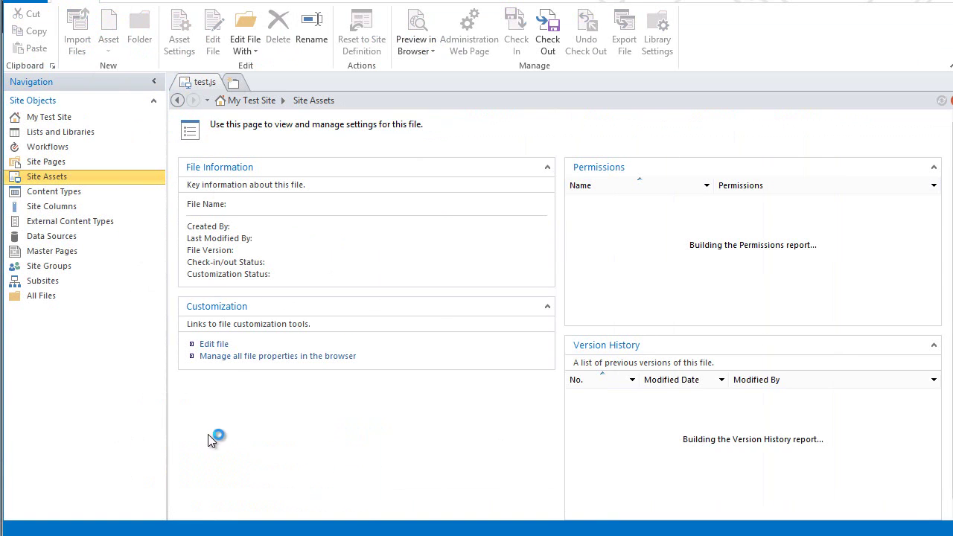
click(215, 346)
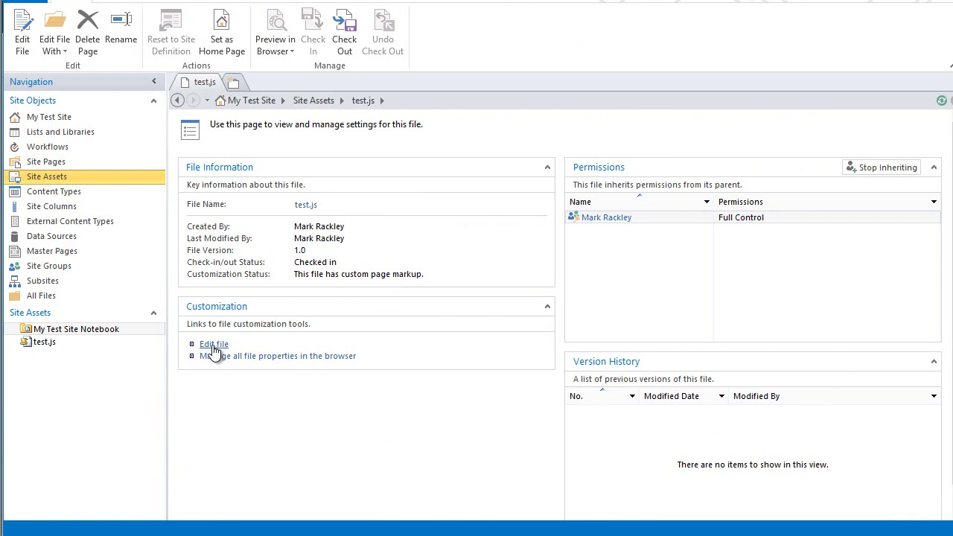
key(ctrl+v)
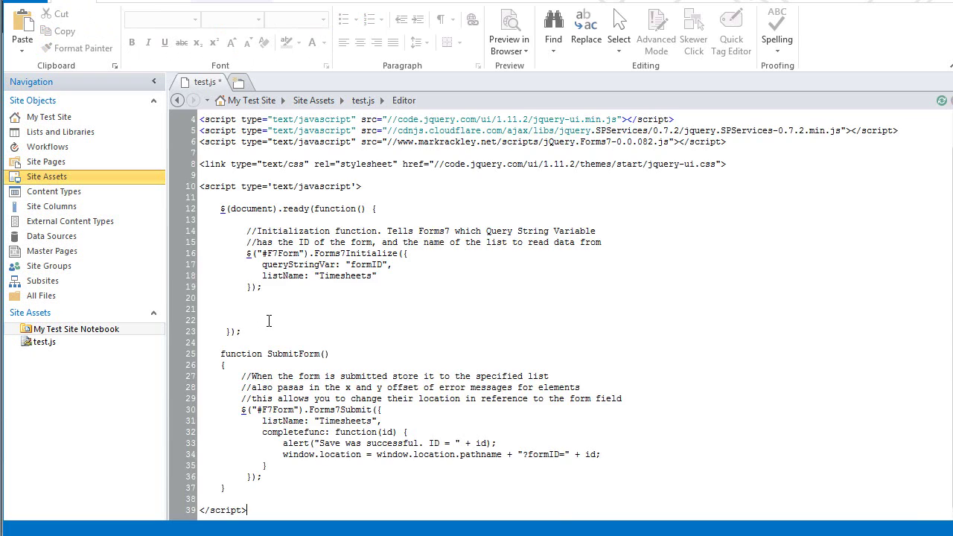
key(Return)
key(Return)
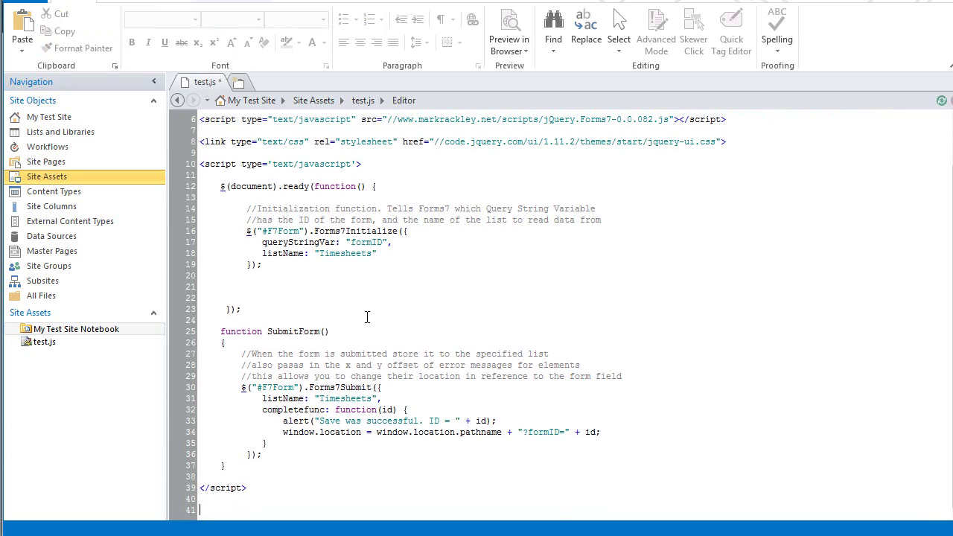
Copy all of the Form Source HTML and paste it below the script in test.js.
key(alt+Tab)
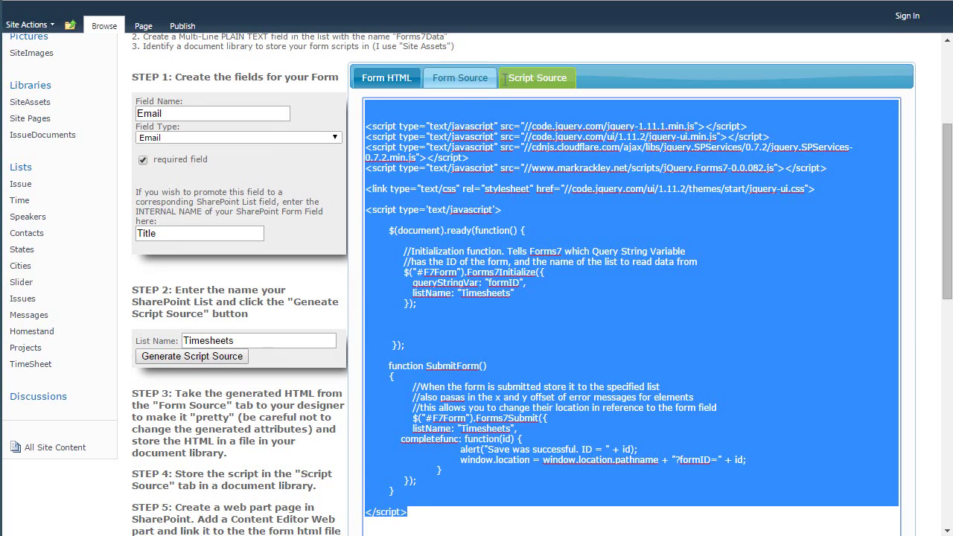
click(460, 77)
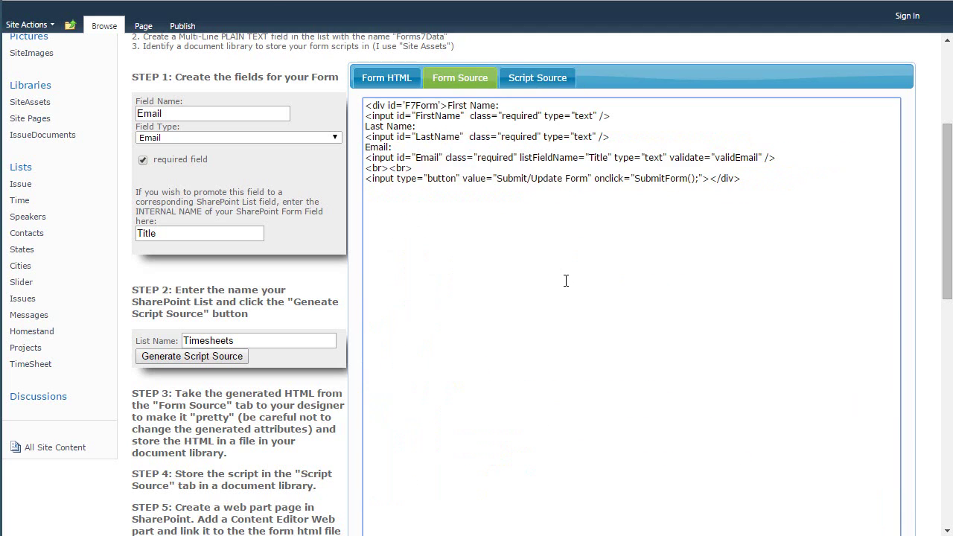
click(569, 280)
key(ctrl+a)
key(ctrl+c)
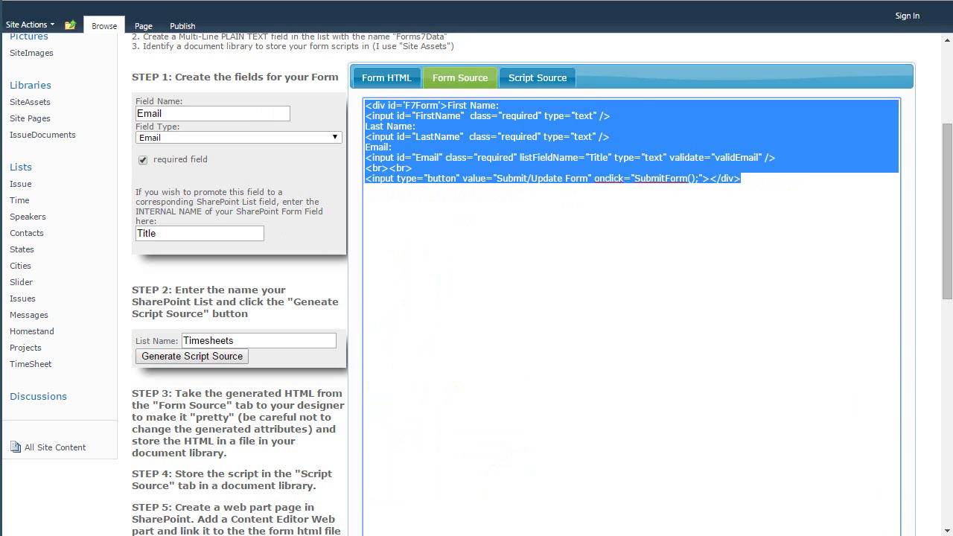
key(alt+Tab)
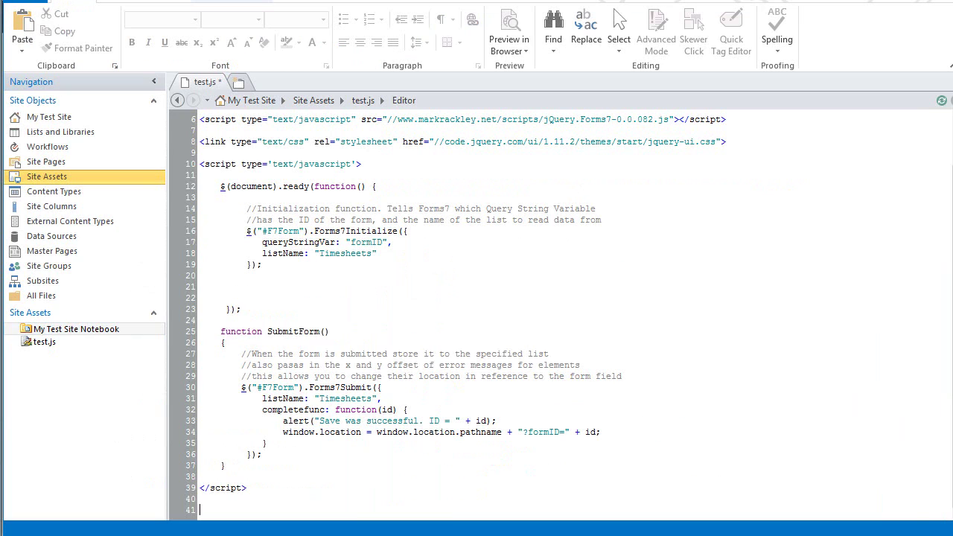
key(ctrl+v)
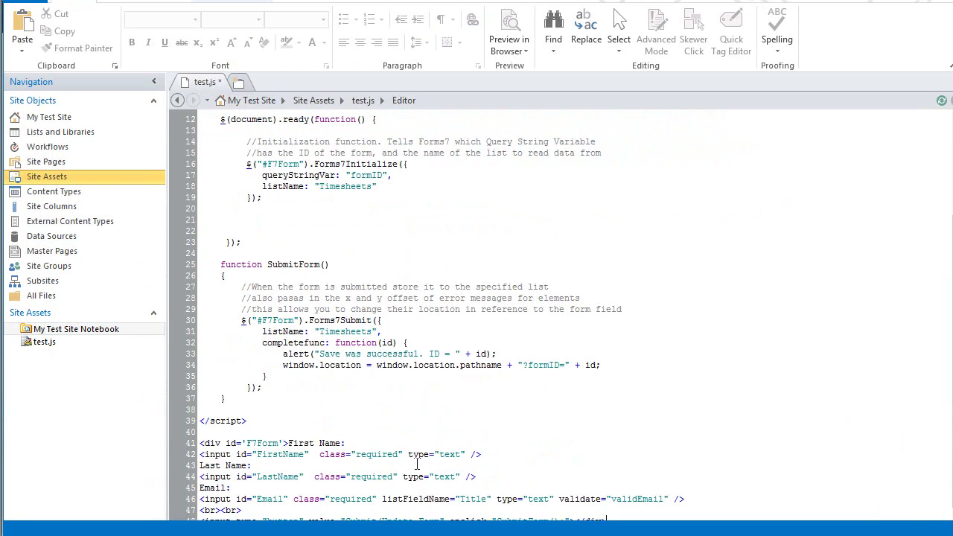
scroll(420, 312, down, 1)
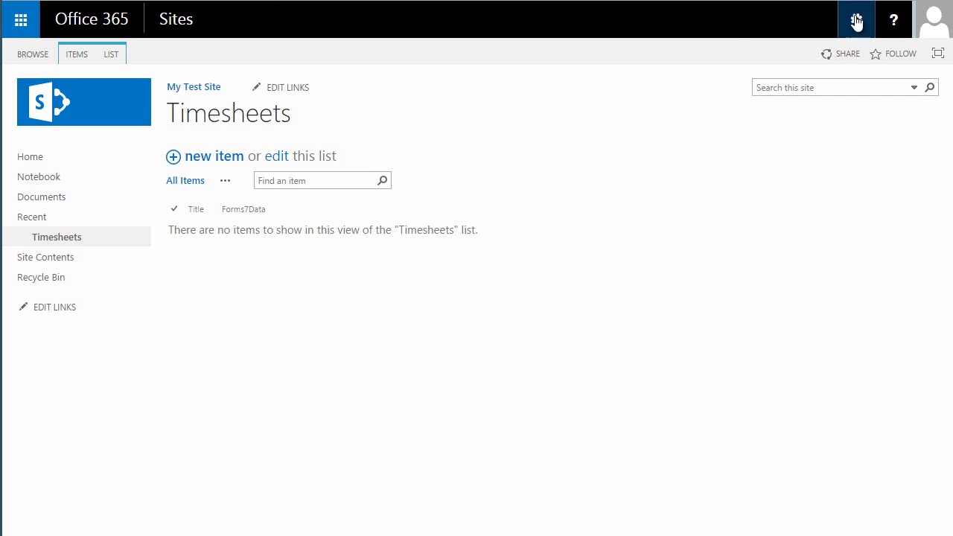
Open the Site Pages library from Site contents via the settings gear.
click(857, 20)
click(769, 224)
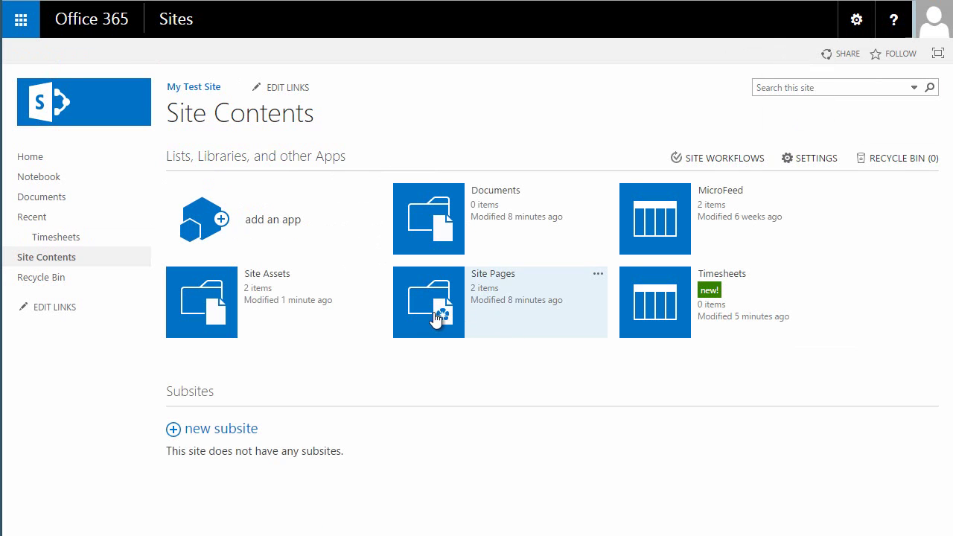
click(451, 305)
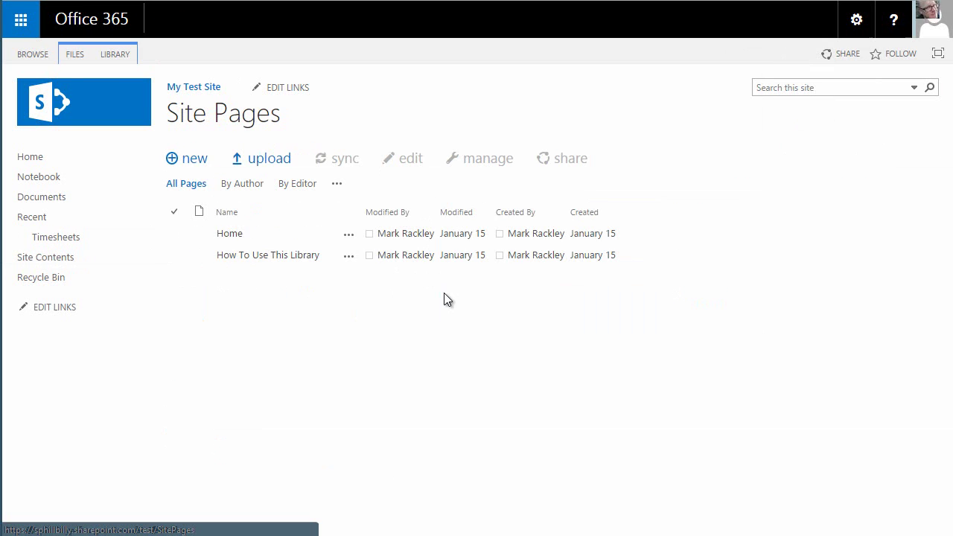
Create a new Web Part Page named 'Test', saved in the Site Pages library.
click(72, 54)
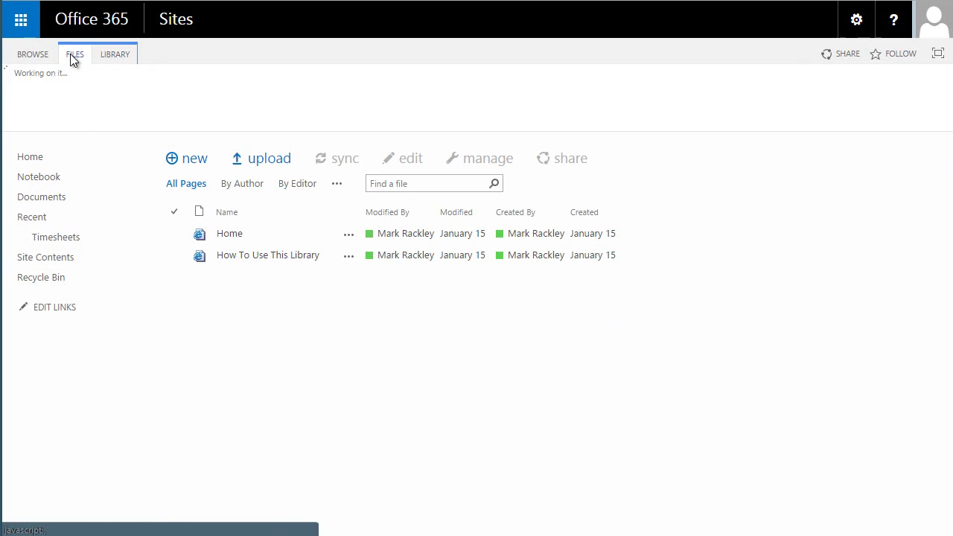
click(46, 114)
click(72, 165)
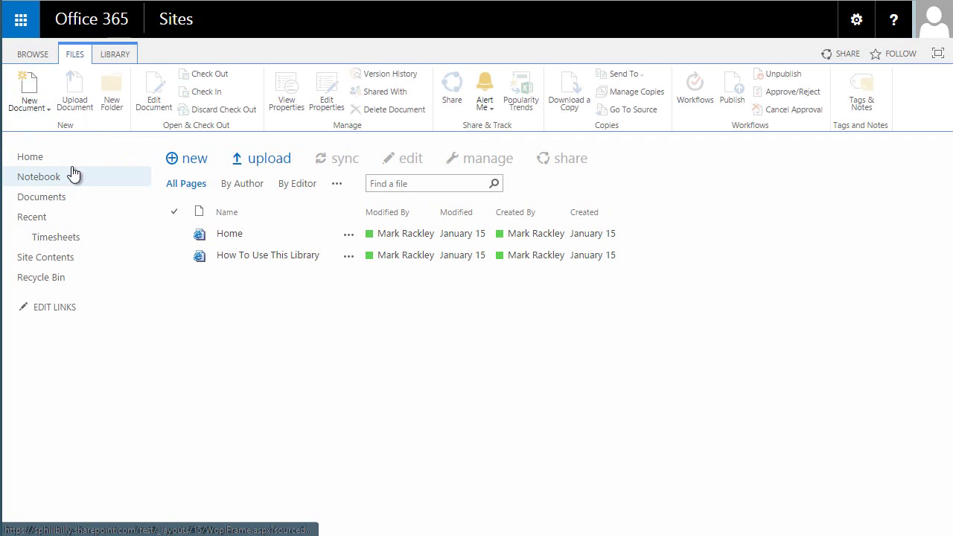
text(Test)
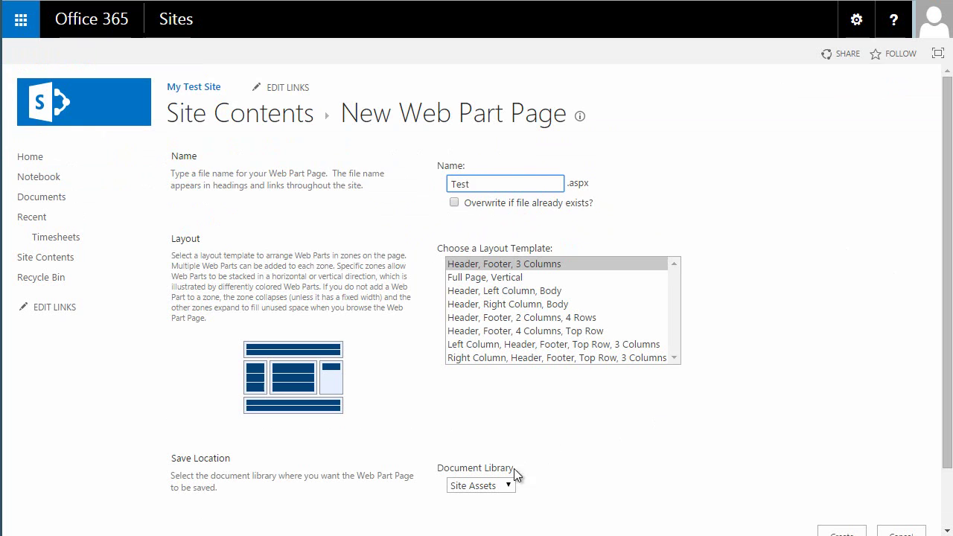
click(478, 488)
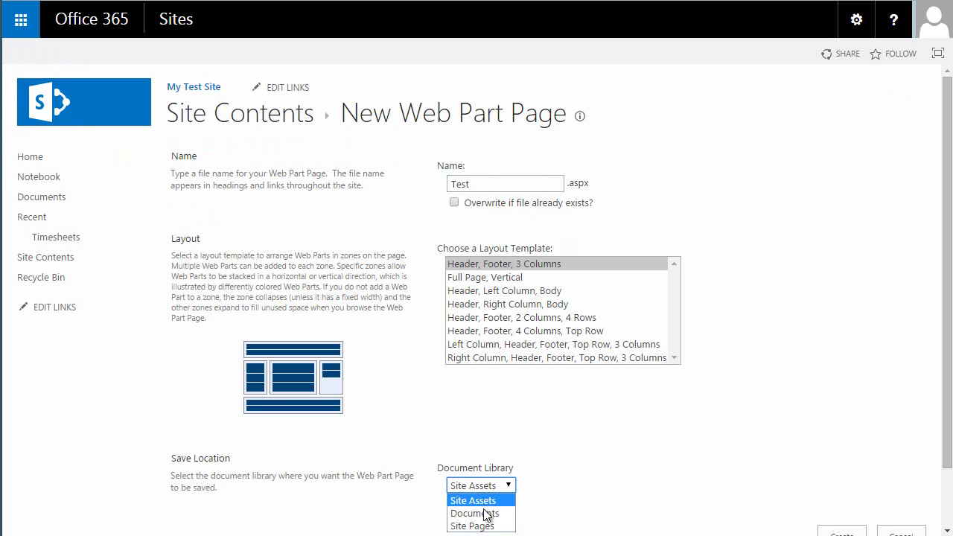
click(485, 524)
click(644, 450)
scroll(647, 447, down, 1)
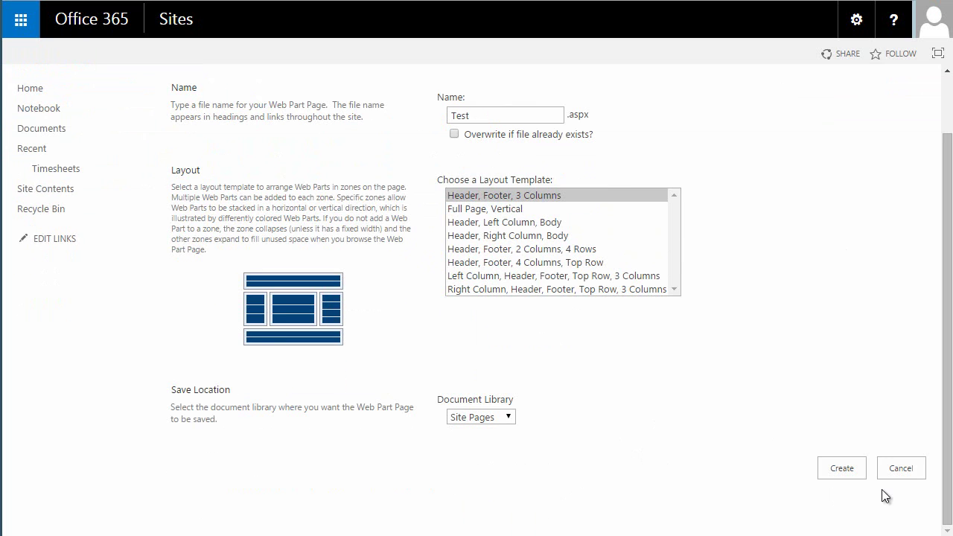
click(841, 468)
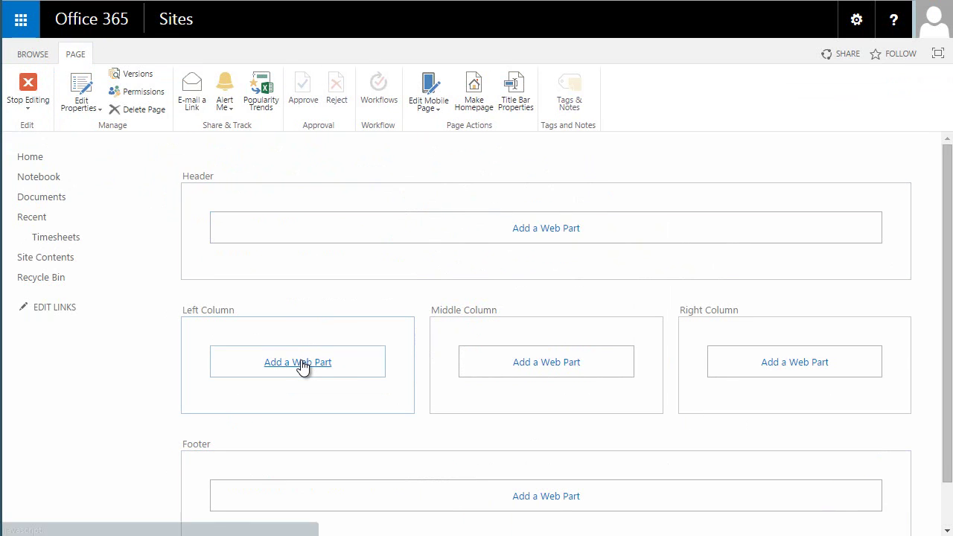
Add a Content Editor web part from Media and Content to the left column.
click(309, 363)
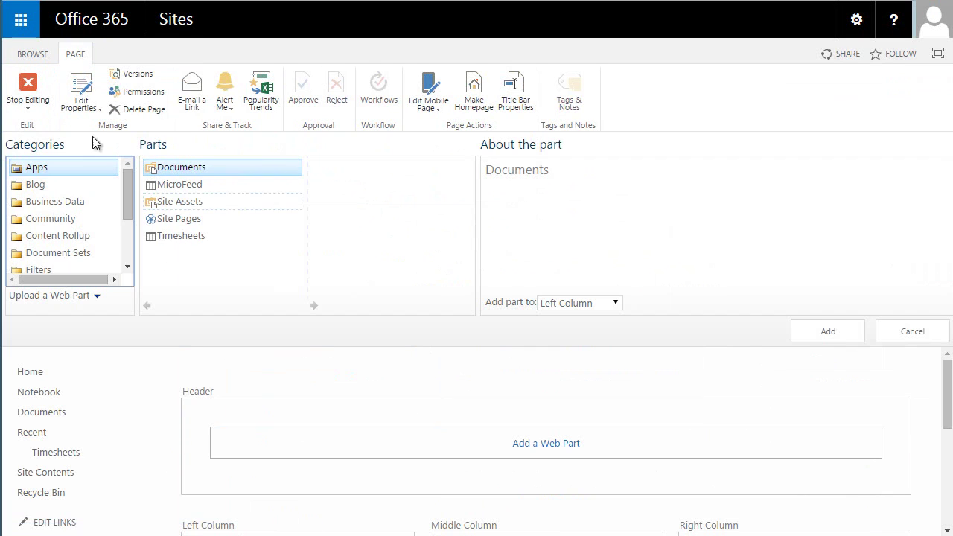
scroll(131, 239, down, 2)
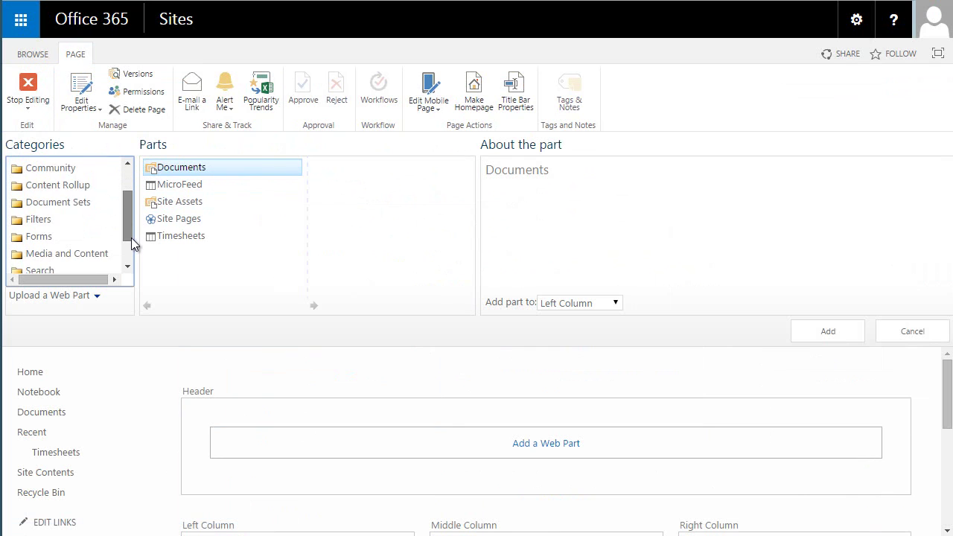
click(96, 230)
click(828, 331)
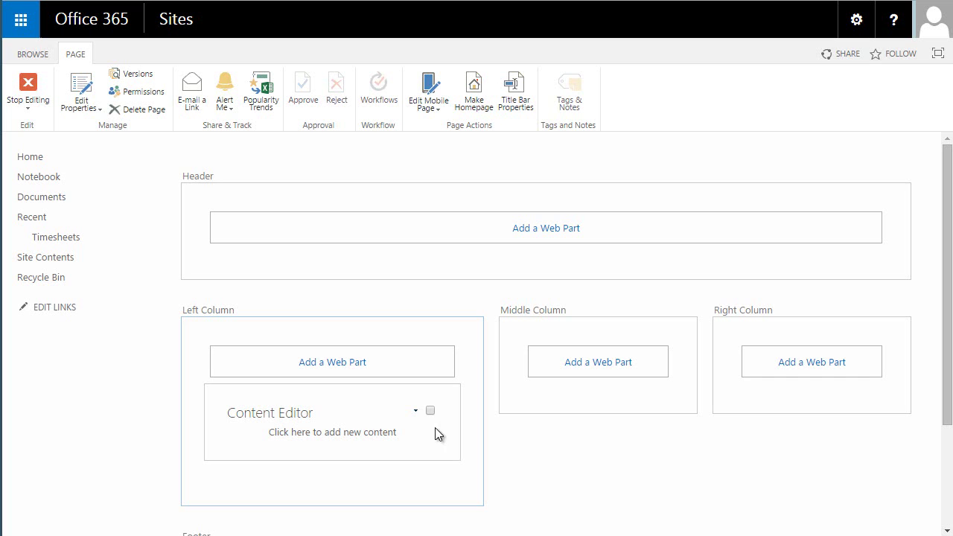
Set the Content Editor's content link to the test.js file in SiteAssets and apply it.
click(416, 411)
click(392, 477)
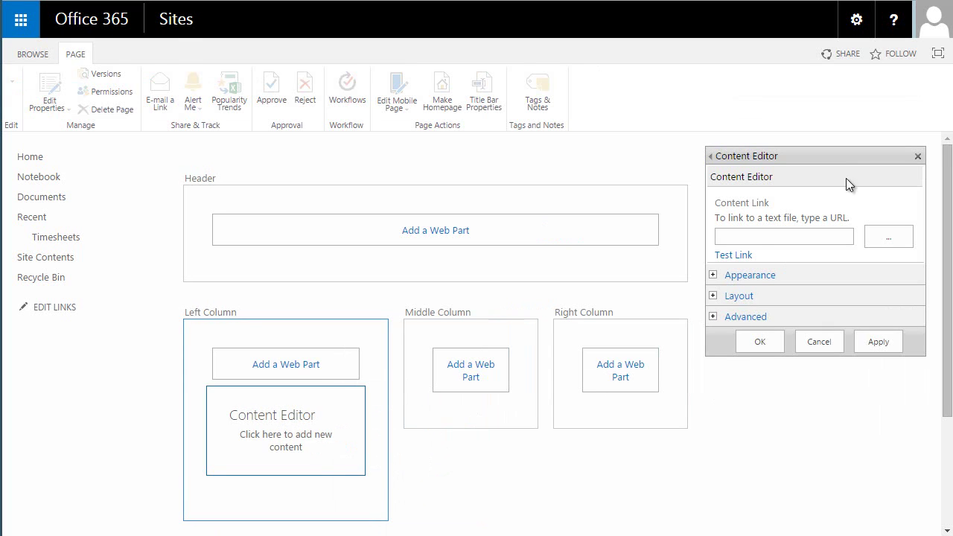
click(802, 235)
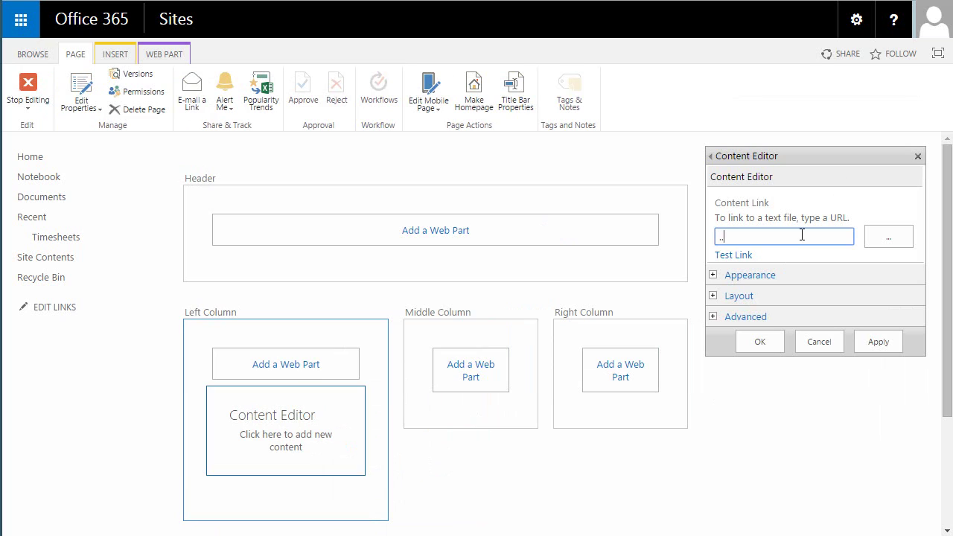
text(../SiteAsst)
text(ts/test.js)
click(884, 346)
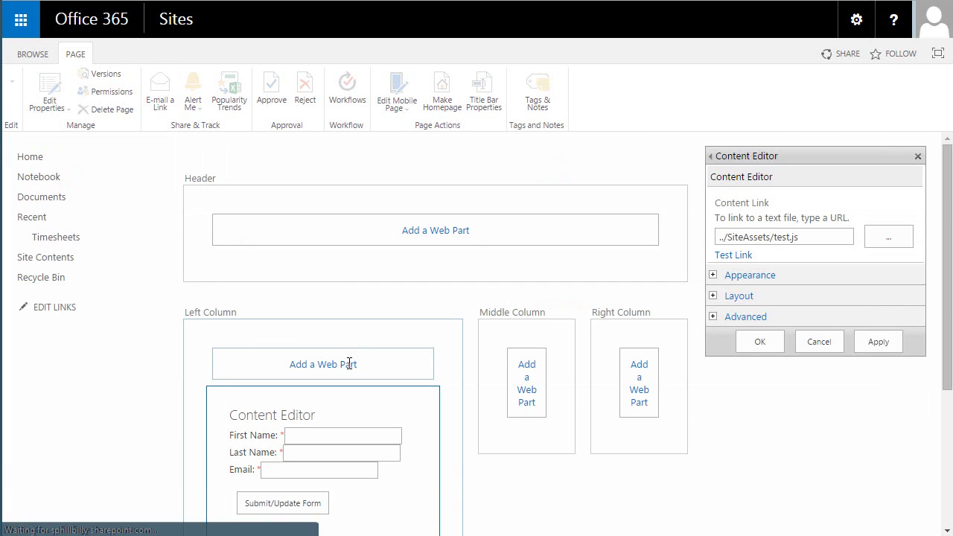
scroll(680, 411, down, 3)
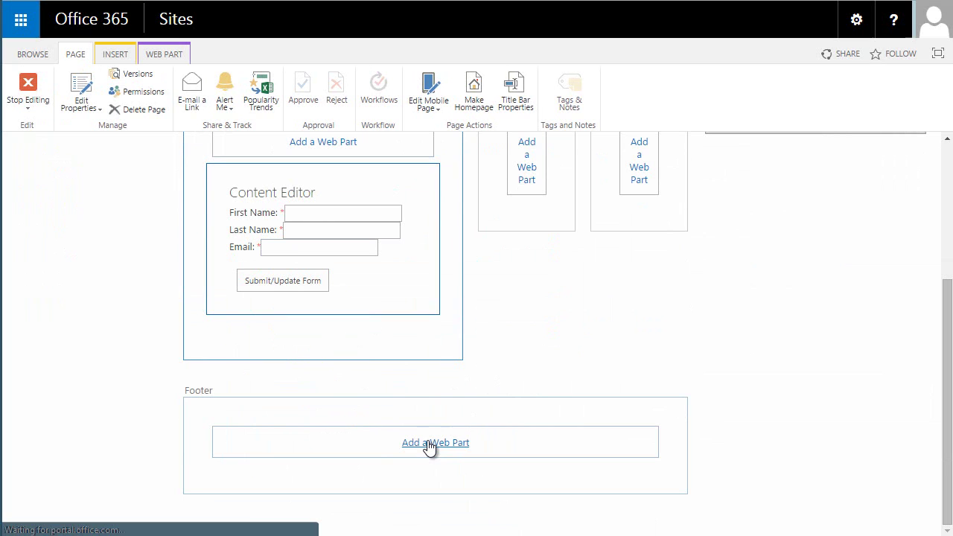
Add the Timesheets list from Apps as a web part in the page footer.
click(429, 446)
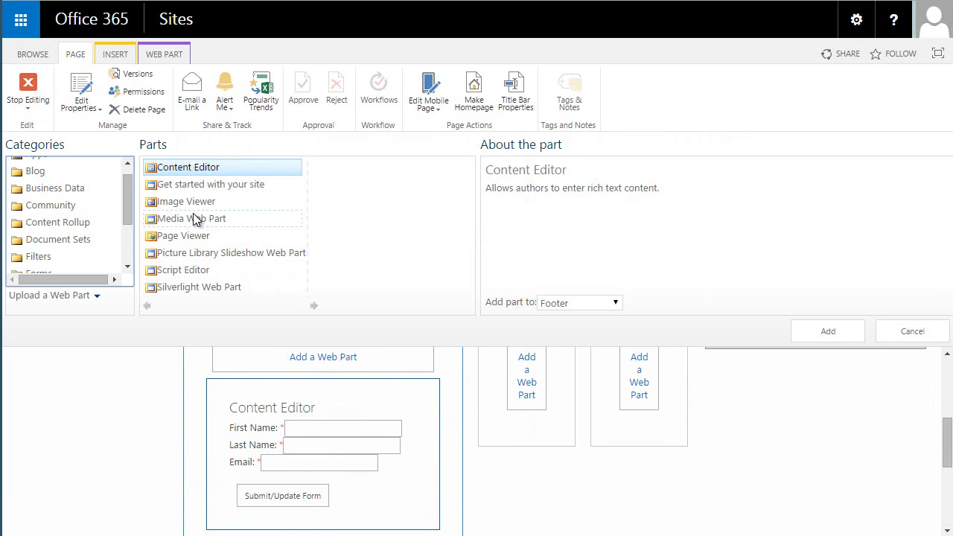
scroll(135, 174, up, 1)
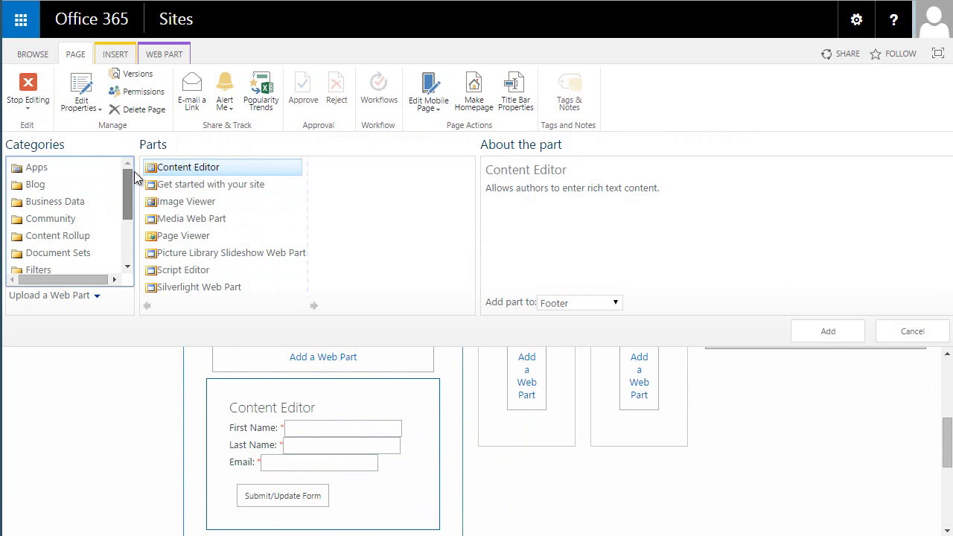
click(57, 168)
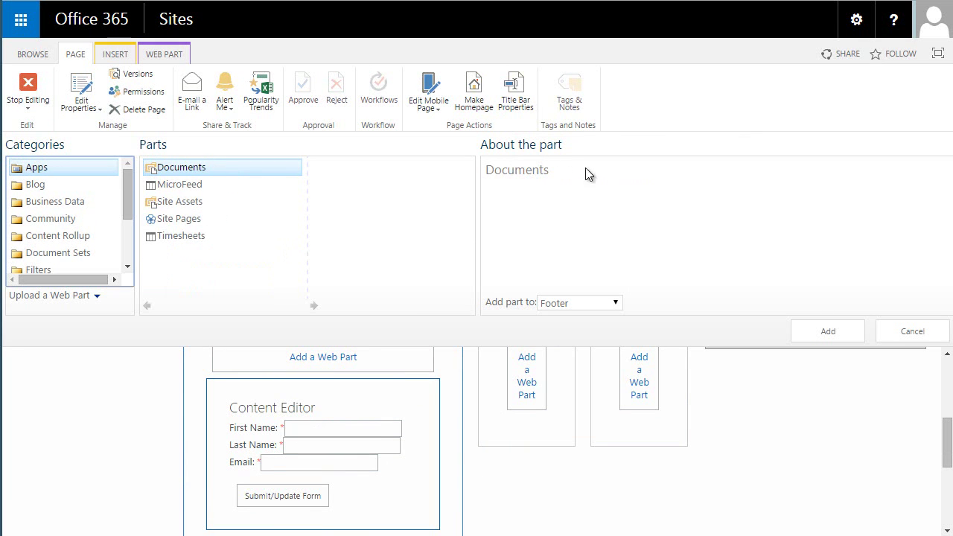
click(178, 237)
click(806, 329)
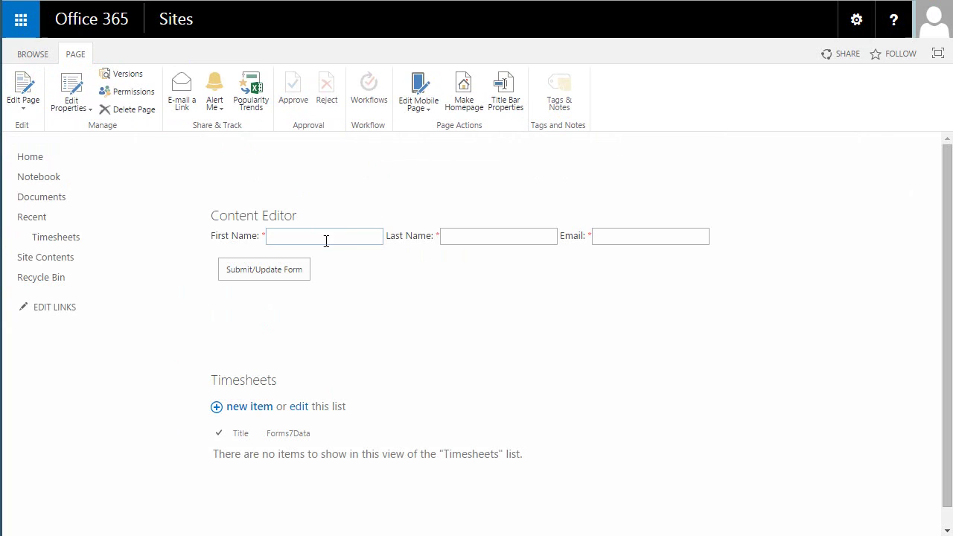
Submit the form with only a first name entered and dismiss the required-field alert.
click(326, 238)
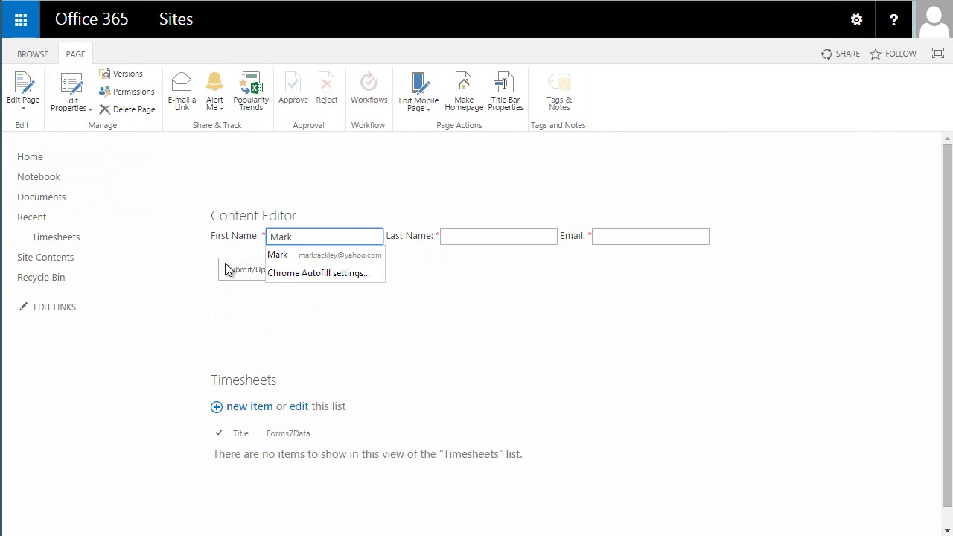
click(237, 269)
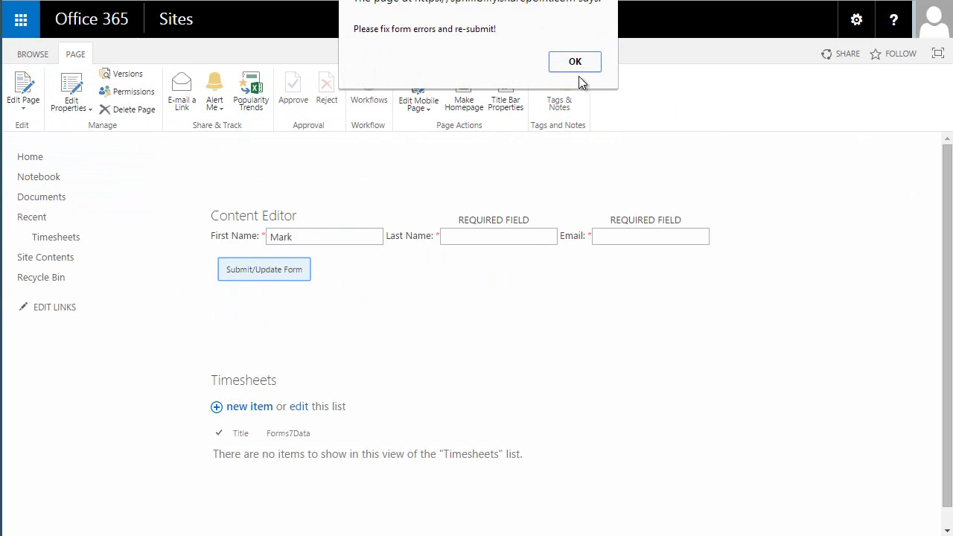
click(588, 61)
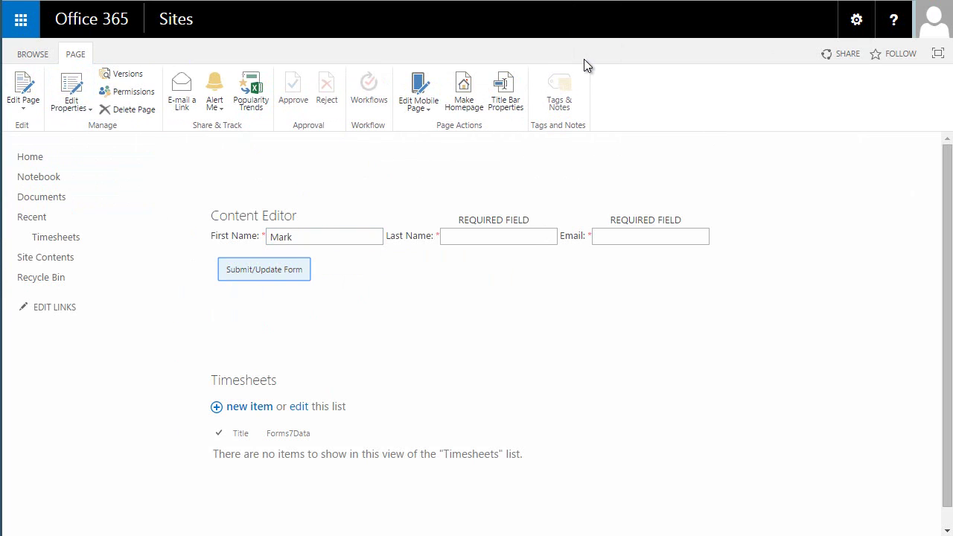
Add a last name and the invalid email 'test', submit, and dismiss the email error.
click(516, 240)
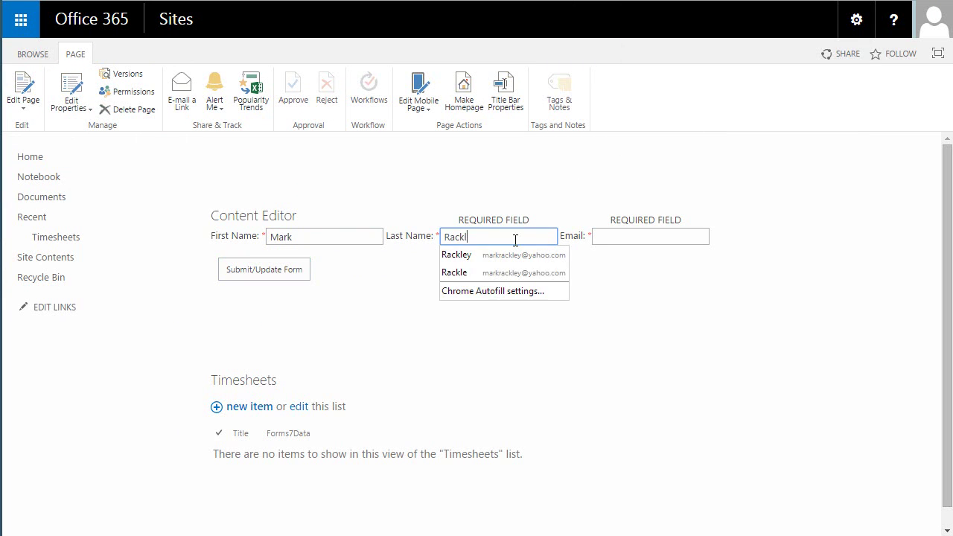
key(Down)
key(Tab)
text(te)
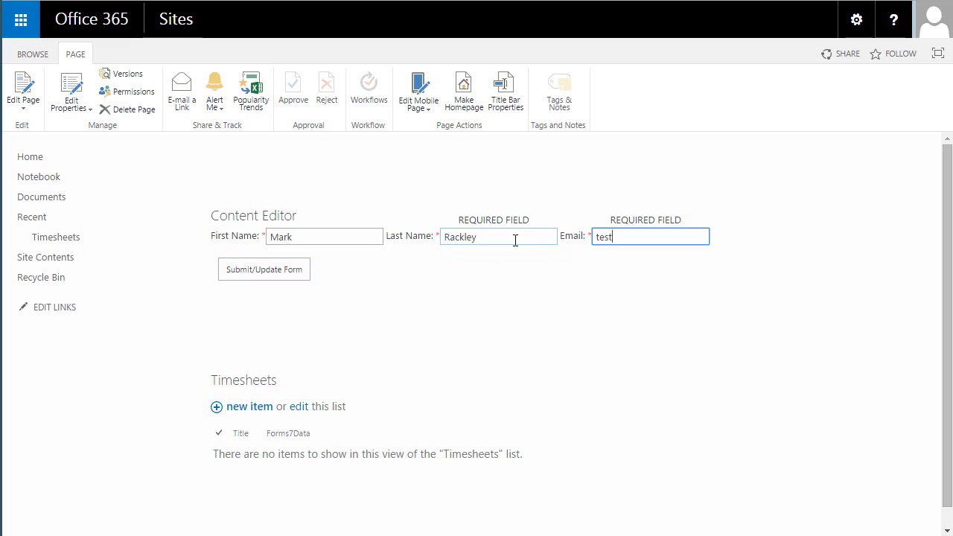
text(st)
click(285, 269)
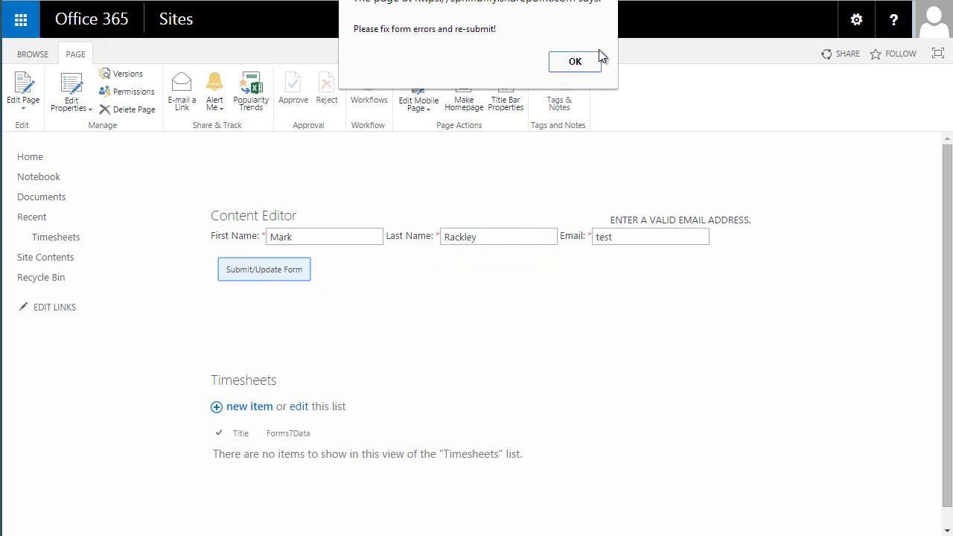
click(575, 62)
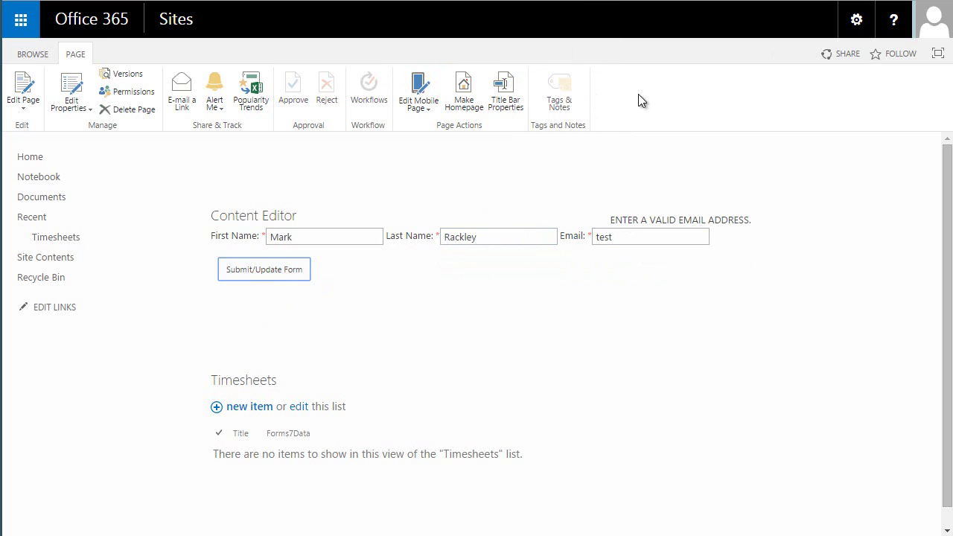
Replace the invalid email with a proper e-mail address and resubmit the form.
click(639, 236)
double_click(647, 239)
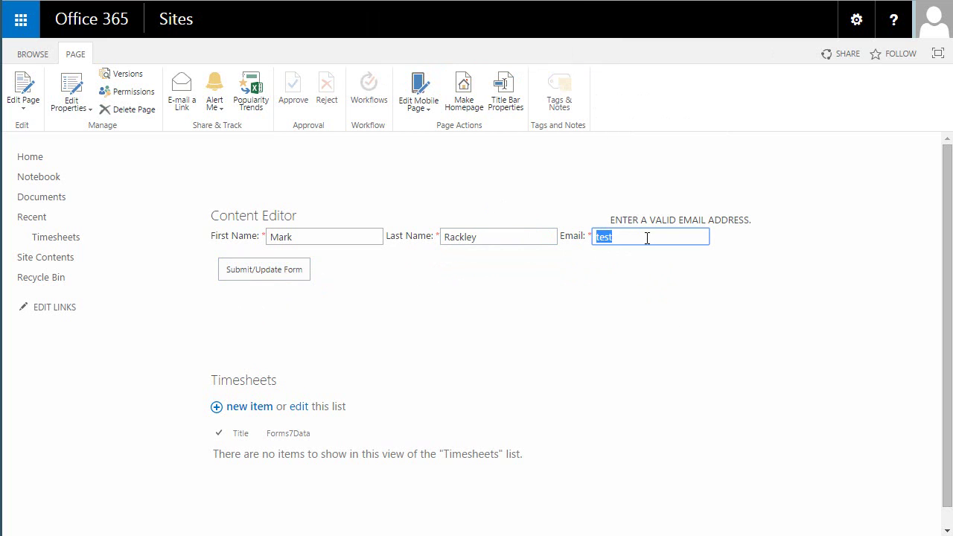
click(283, 277)
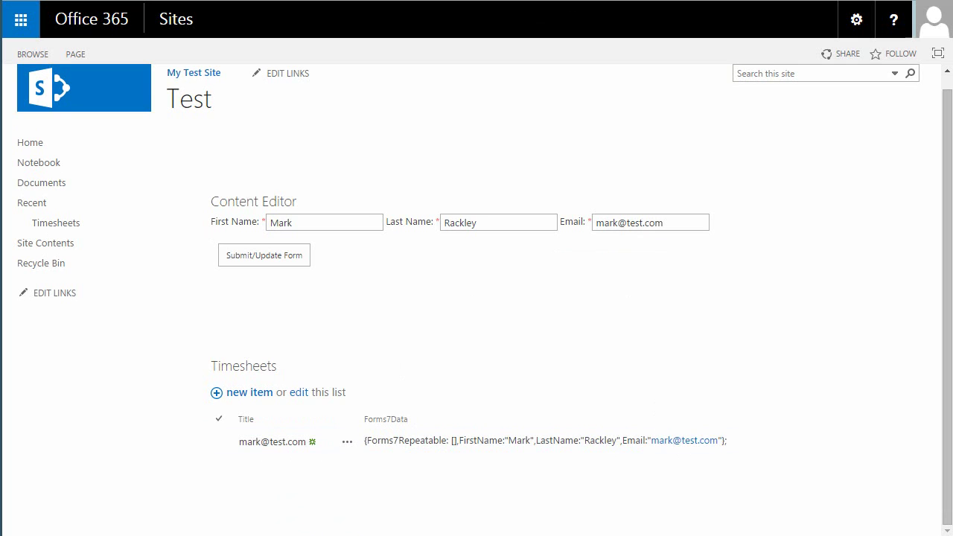
Reload the page with ?formID=1 appended to its URL.
key(F6)
text(?formID=1)
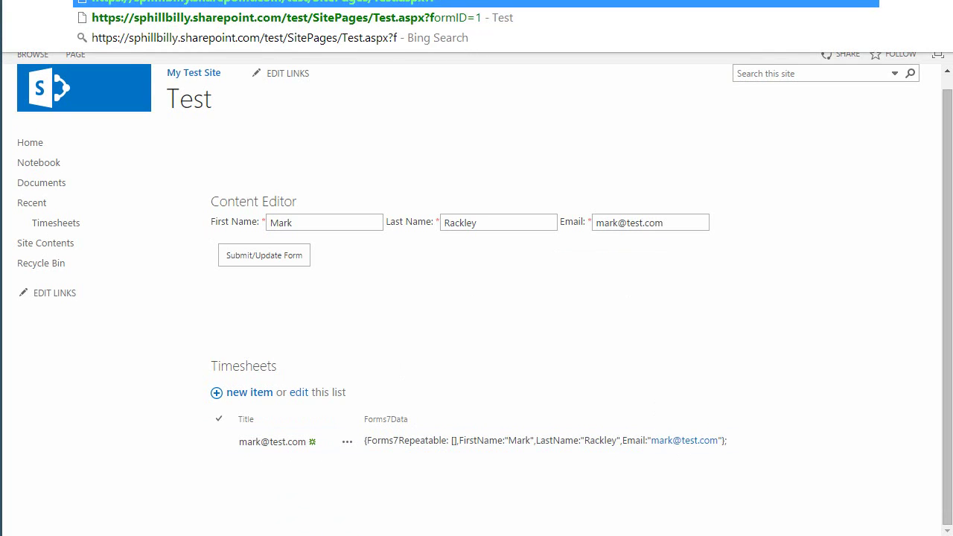
key(Return)
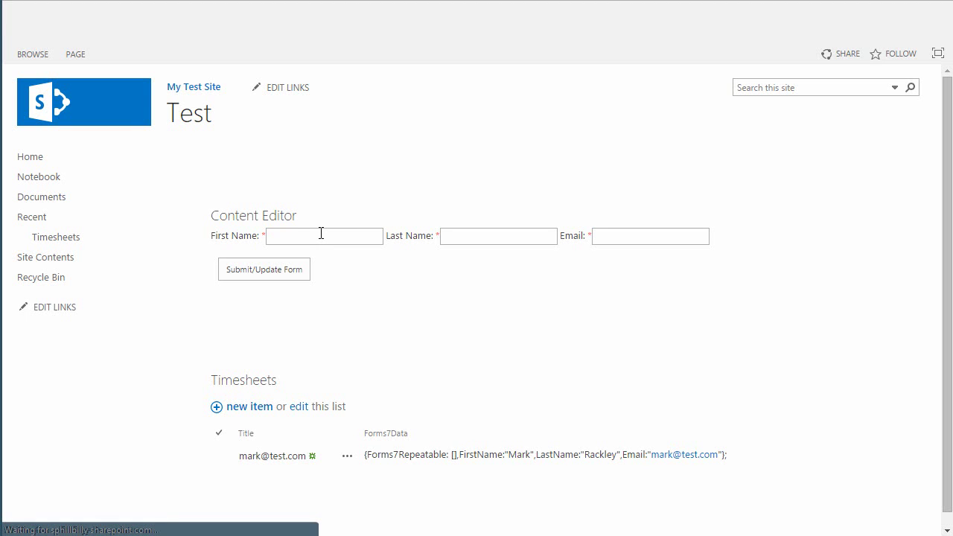
Submit a second entry with a first name, last name and e-mail, then confirm the save.
click(321, 237)
text(Cak)
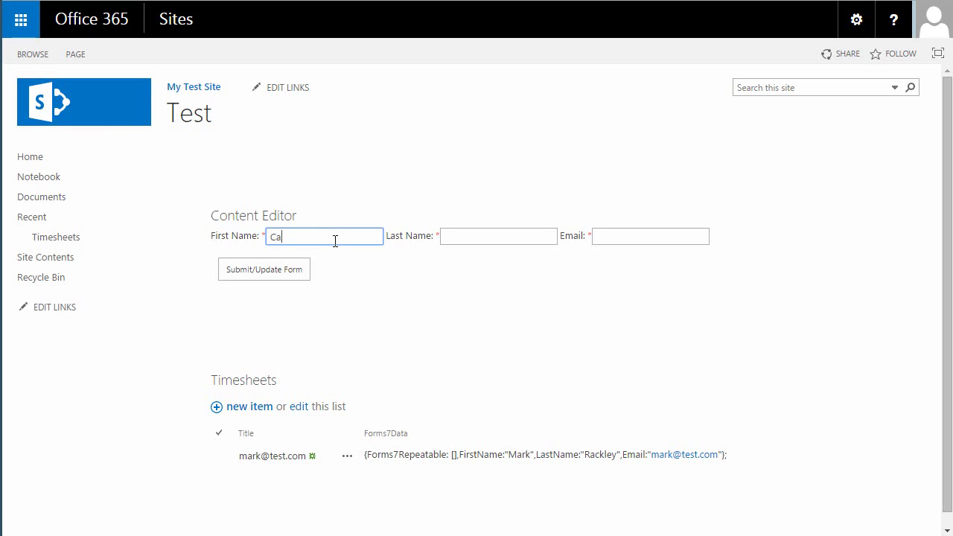
key(Tab)
text(And)
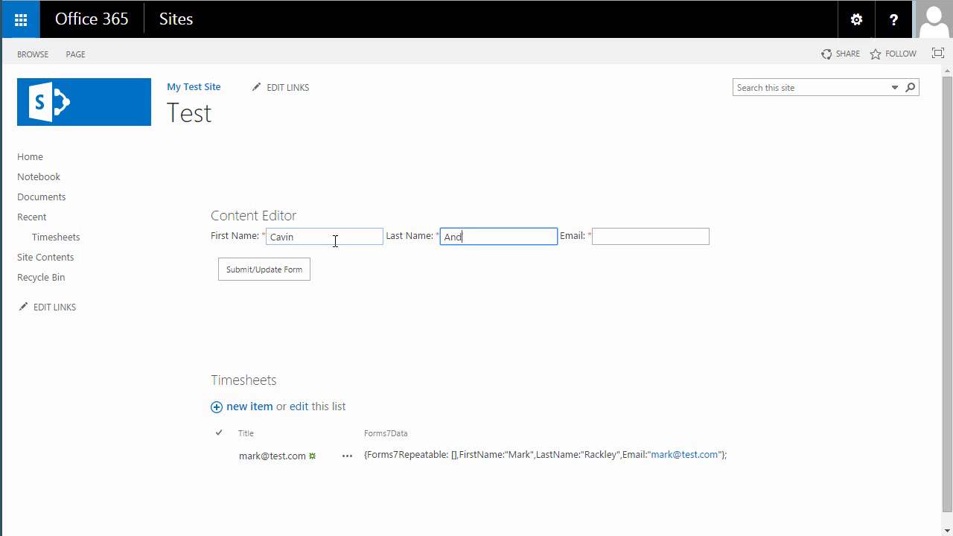
text(Hobbes)
key(Tab)
text(te)
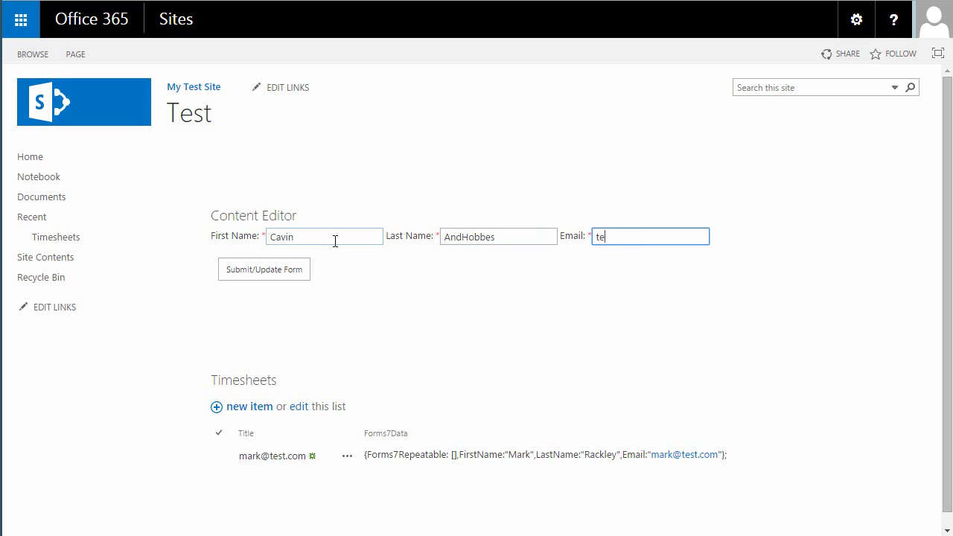
text(st@test.com)
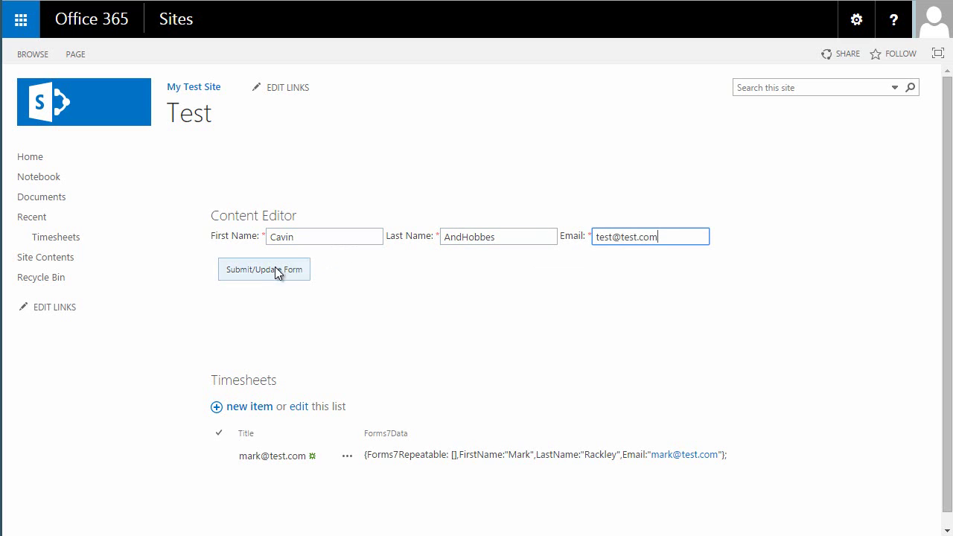
click(277, 266)
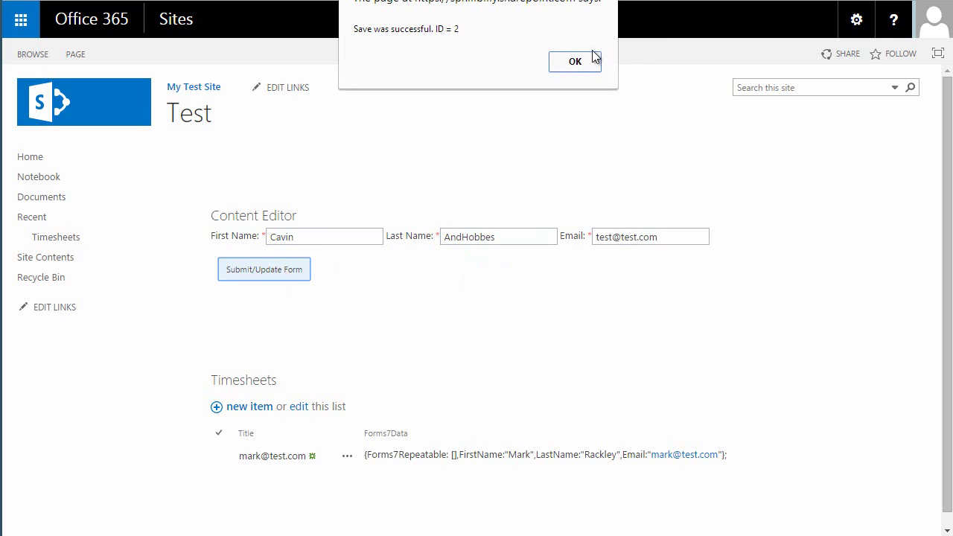
click(589, 61)
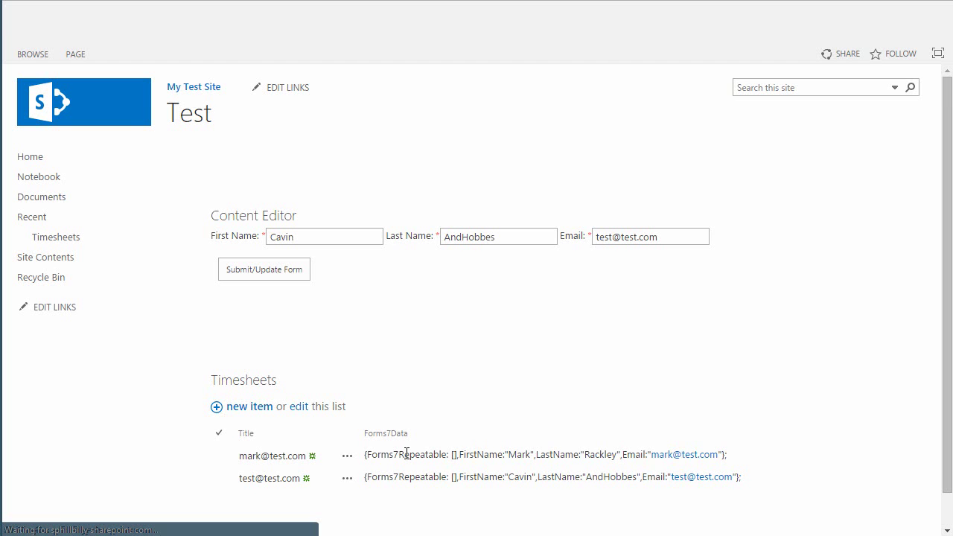
scroll(333, 361, down, 1)
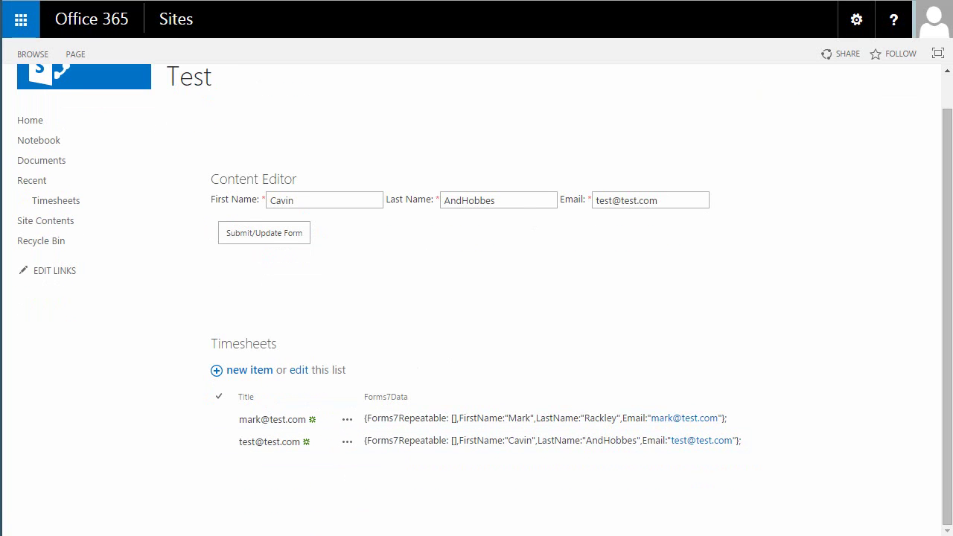
Reload the test page, then return to the Form Designer's generated form source and review it.
key(ctrl+l)
key(Return)
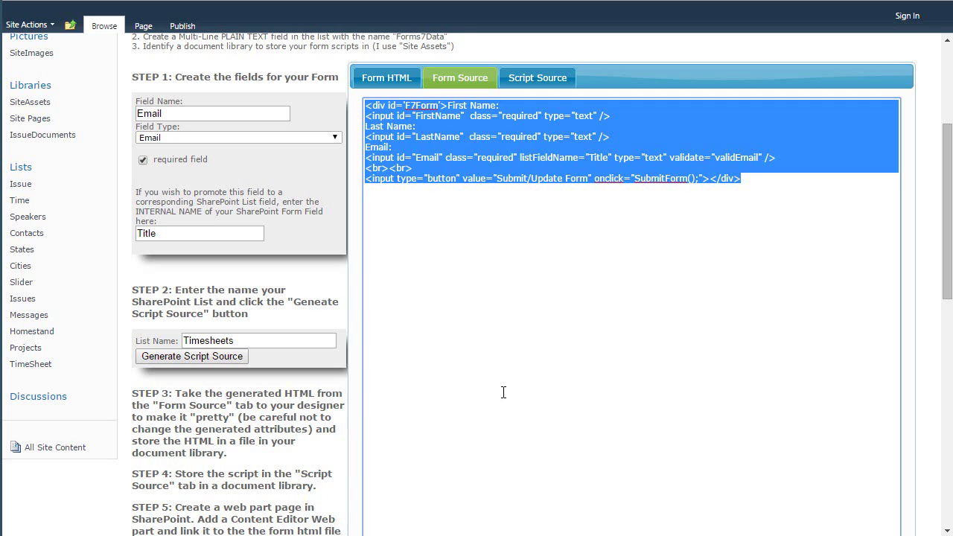
click(506, 329)
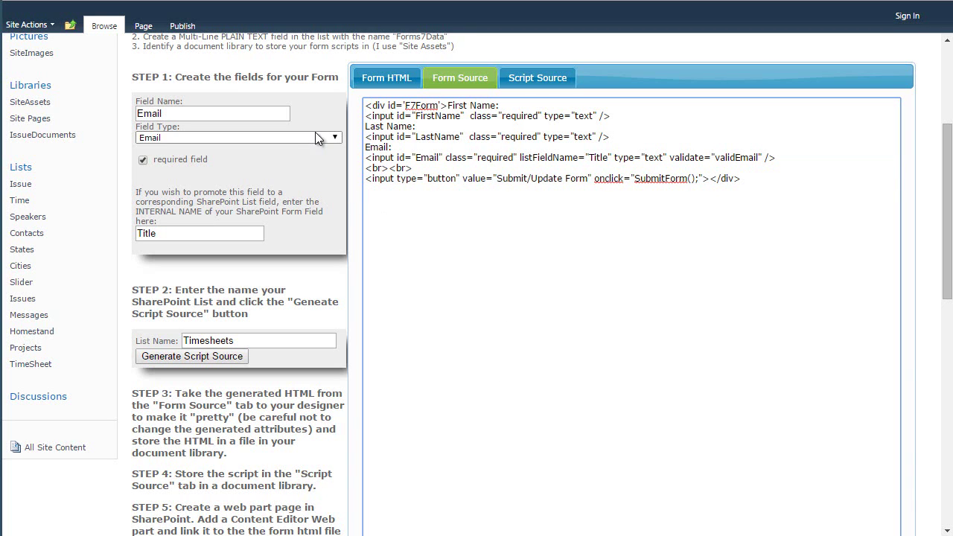
scroll(467, 273, up, 3)
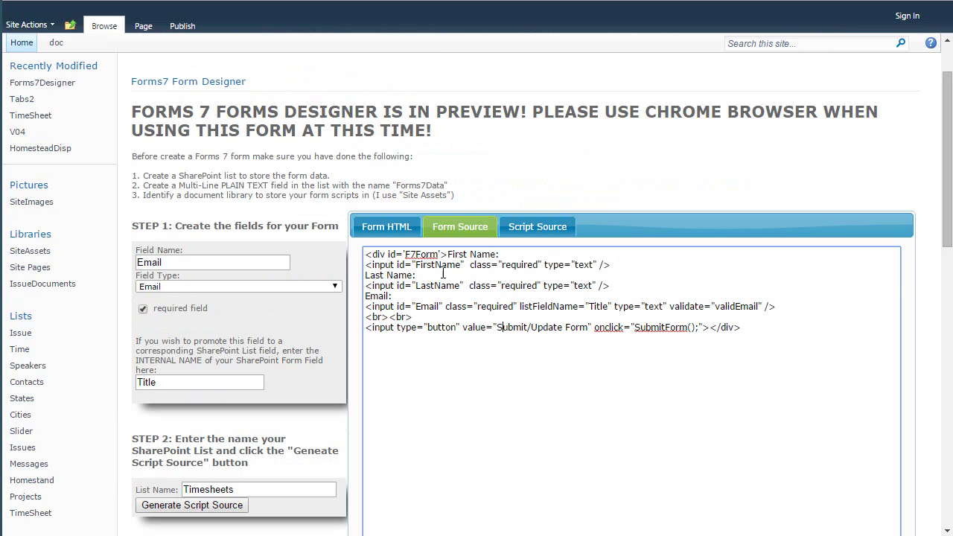
scroll(468, 316, down, 3)
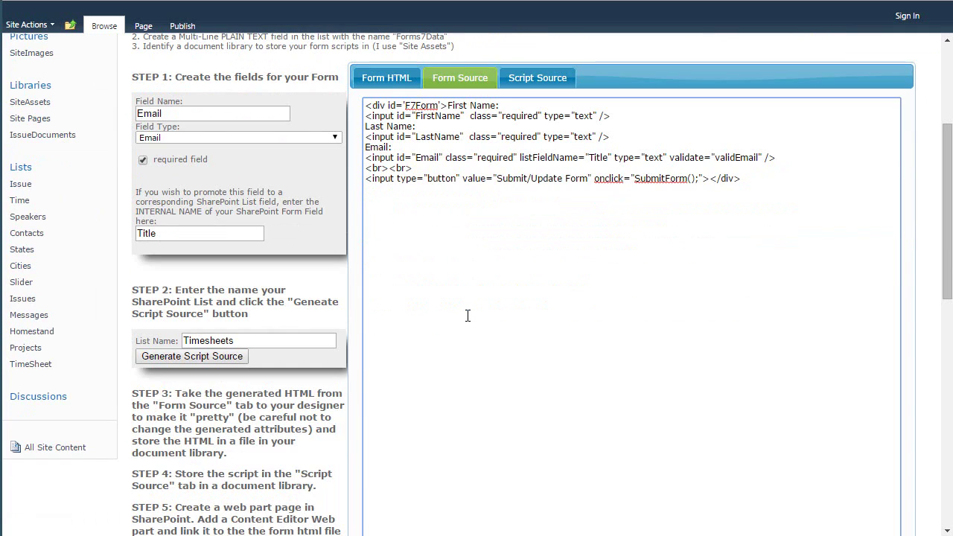
scroll(468, 316, up, 4)
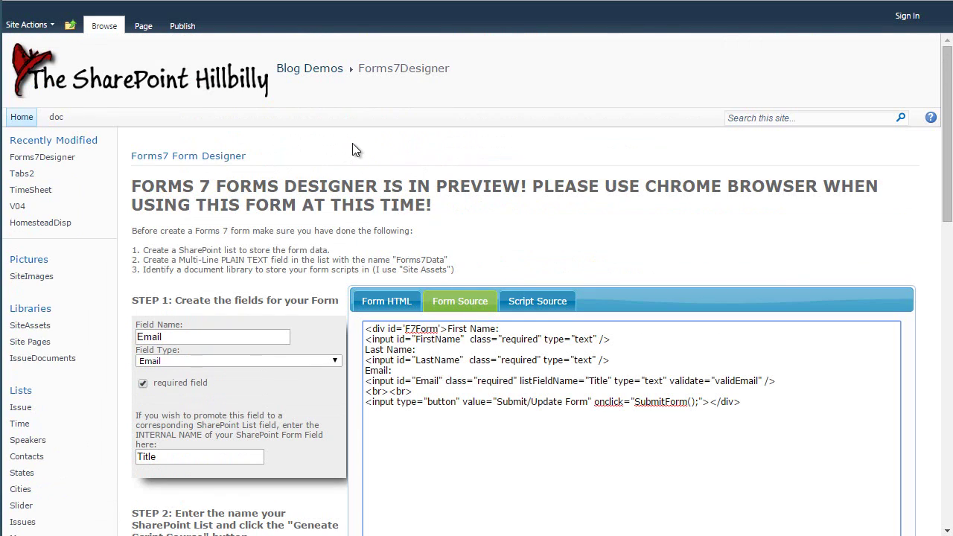